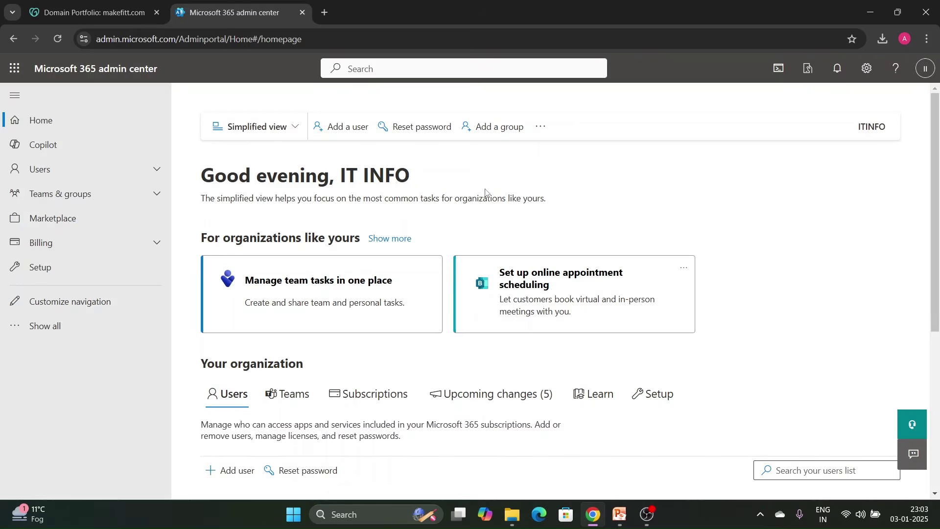
# Expand the admin center navigation to show all admin sections.
pyautogui.click(77, 325)
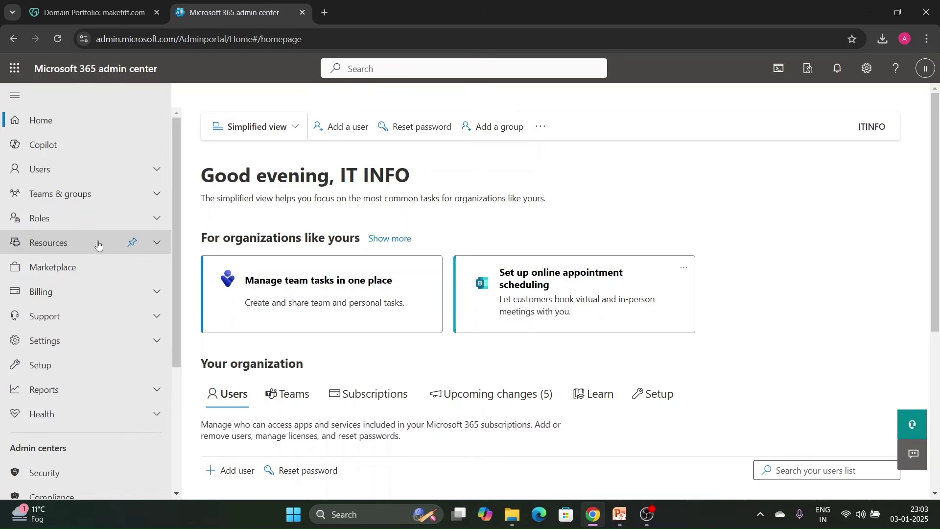
# Expand Settings and open Domains, which lists only the default onmicrosoft.com domain.
pyautogui.click(161, 344)
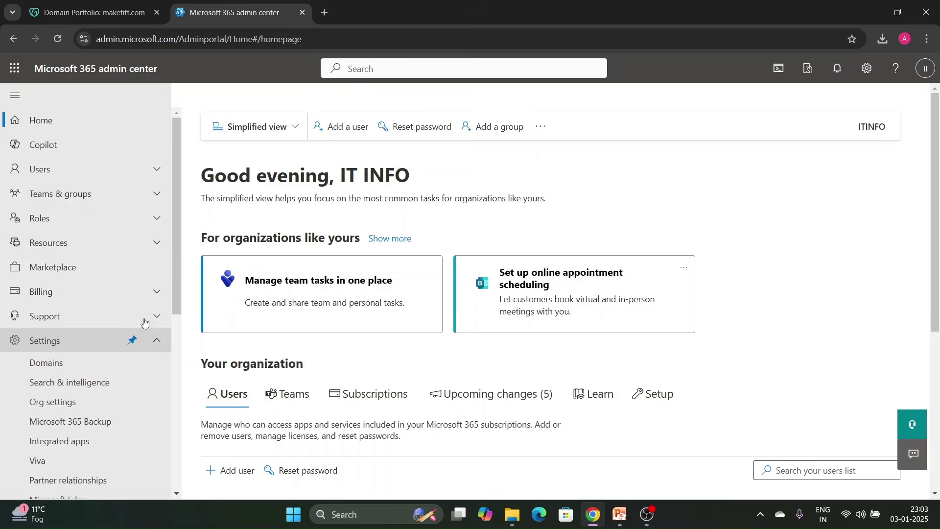
pyautogui.scroll(-1, 83, 292)
pyautogui.click(74, 301)
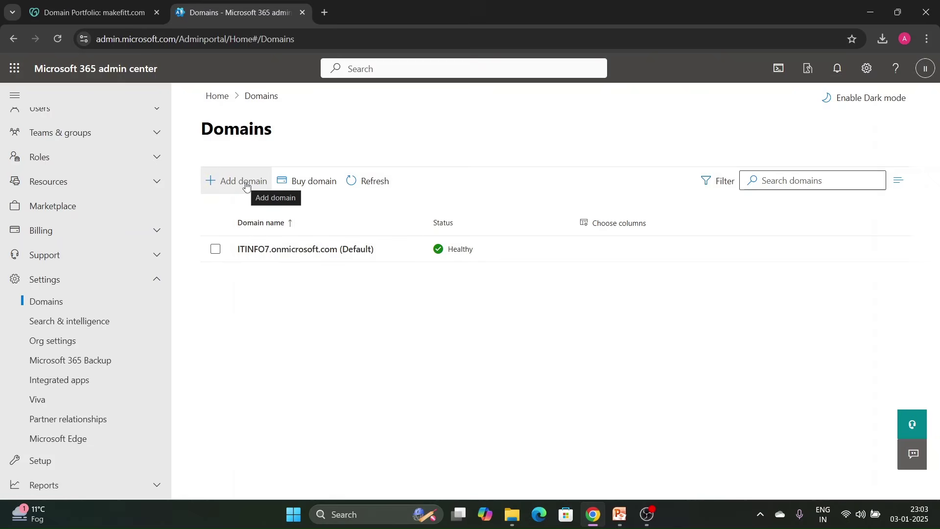
# Add makefitt.com as a new domain, declining the business advisor offer.
pyautogui.click(246, 183)
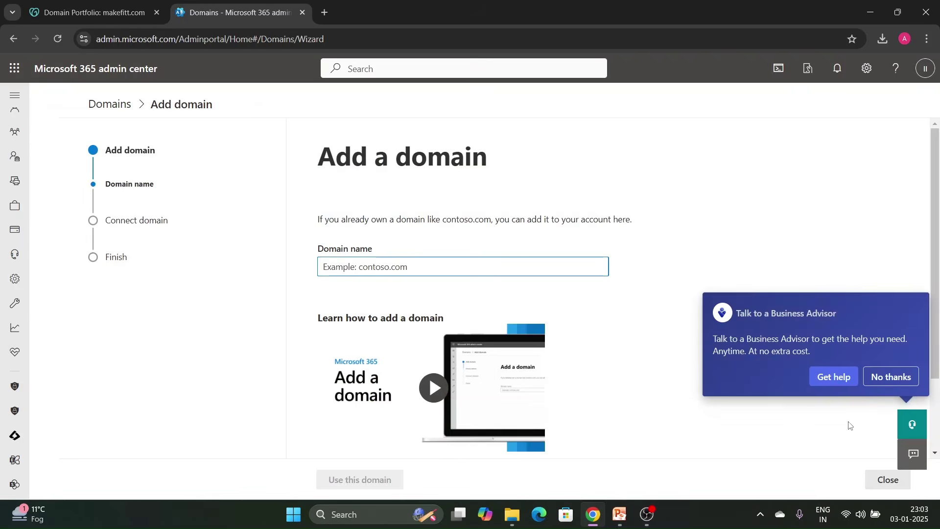
pyautogui.click(892, 377)
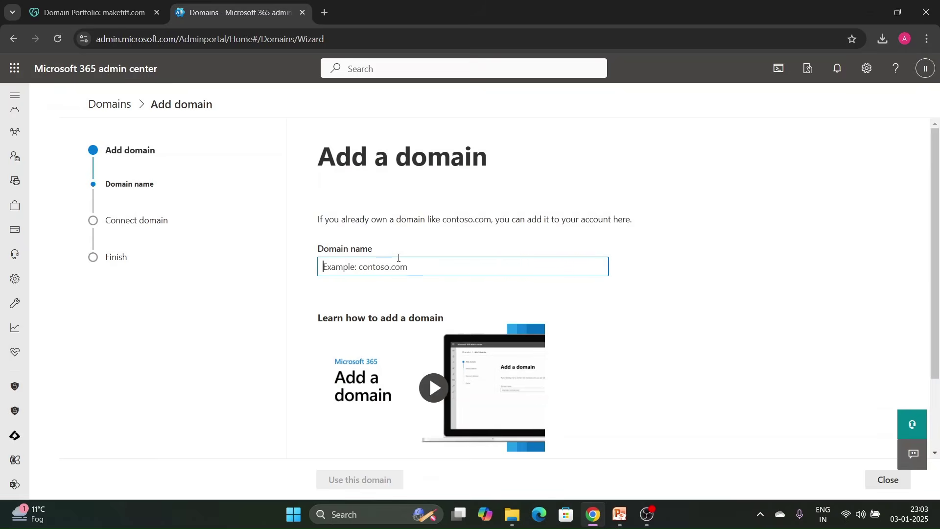
pyautogui.write('makefitt.com')
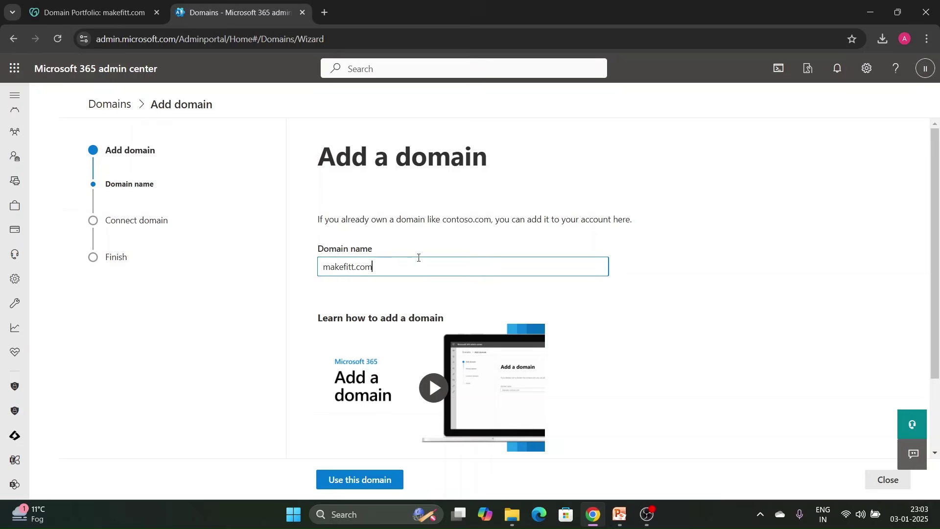
pyautogui.scroll(-2, 431, 247)
pyautogui.click(356, 483)
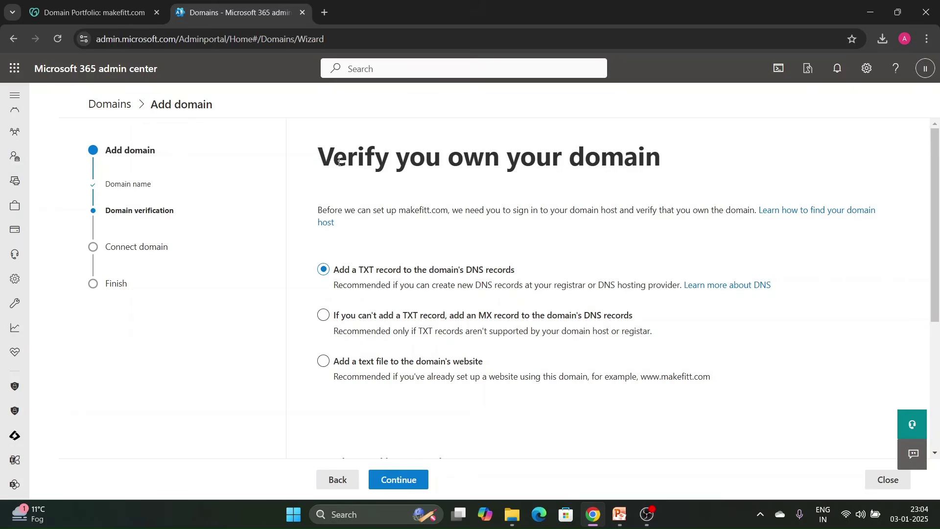
# Choose TXT-record verification and review the TXT name, value and TTL to add.
pyautogui.moveTo(336, 161); pyautogui.dragTo(646, 158)
pyautogui.click(731, 160)
pyautogui.click(412, 482)
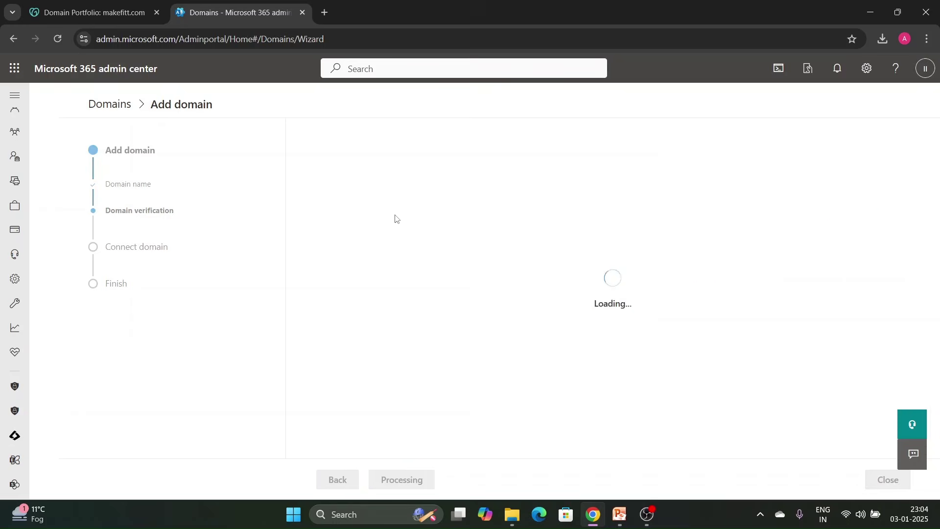
pyautogui.scroll(-1, 390, 289)
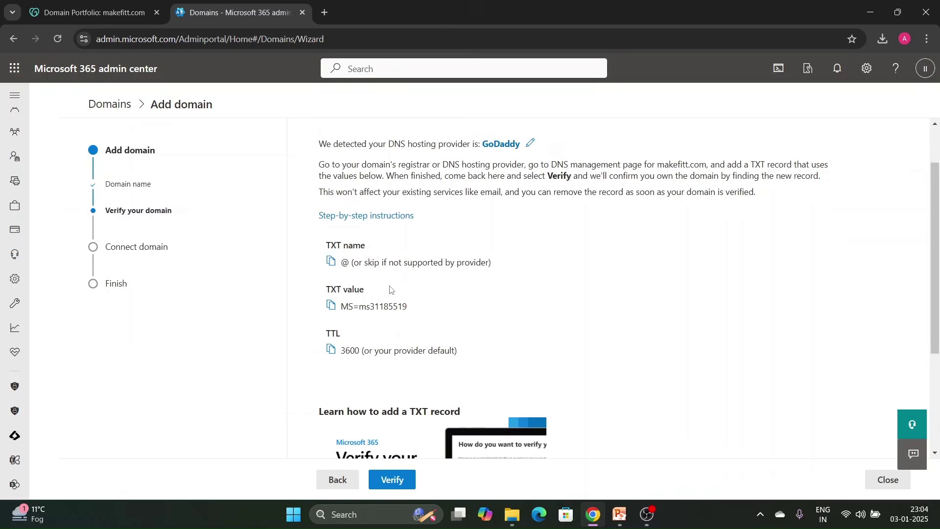
pyautogui.scroll(-1, 371, 335)
pyautogui.scroll(1, 371, 307)
pyautogui.scroll(-1, 414, 286)
pyautogui.scroll(1, 416, 286)
# Start a new TXT record in GoDaddy DNS named @.
pyautogui.click(331, 262)
pyautogui.click(93, 12)
pyautogui.scroll(2, 382, 268)
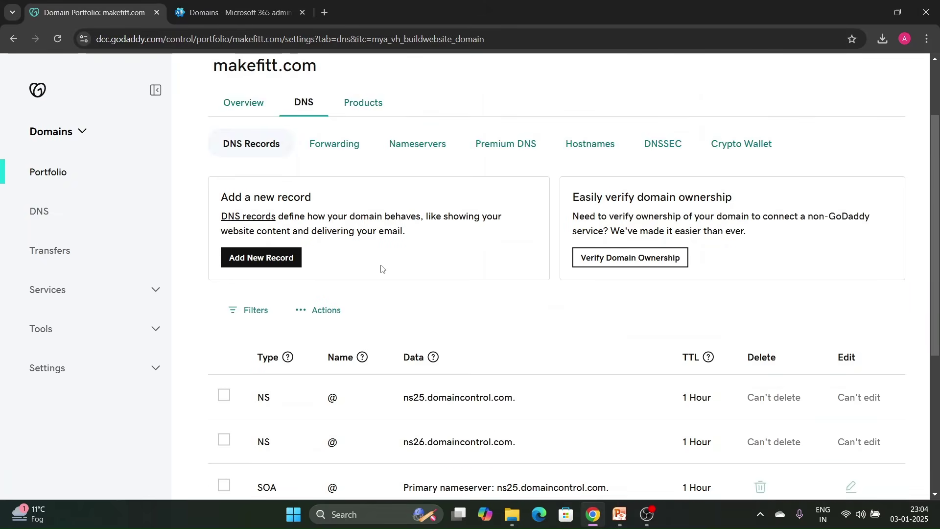
pyautogui.click(281, 265)
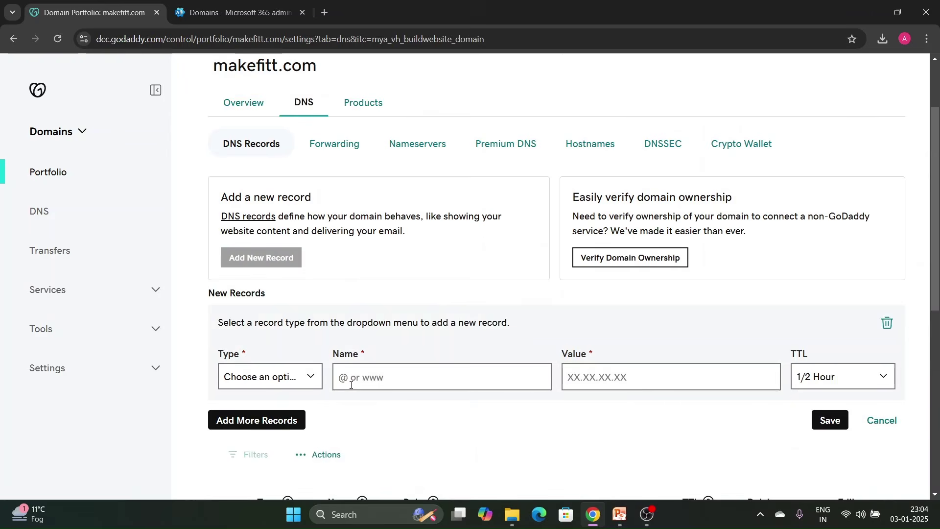
pyautogui.click(305, 378)
pyautogui.click(259, 285)
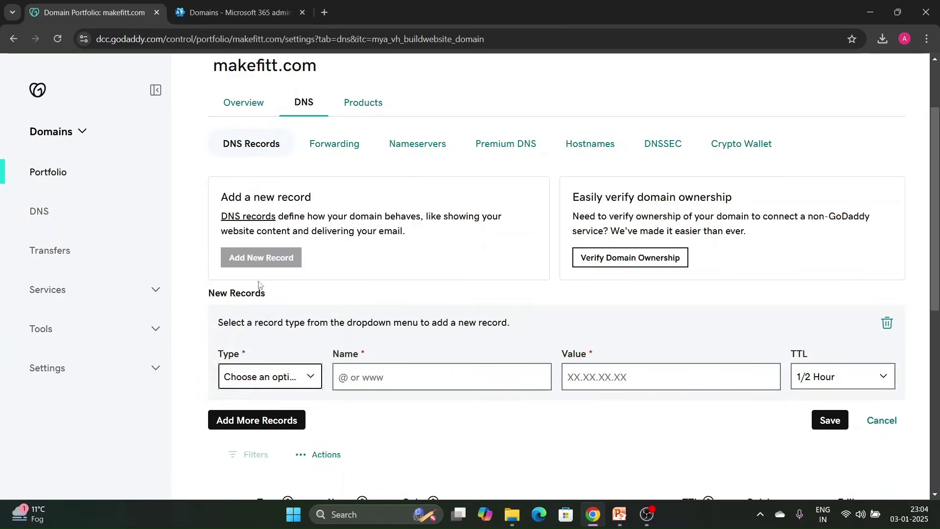
pyautogui.click(447, 374)
pyautogui.write('@')
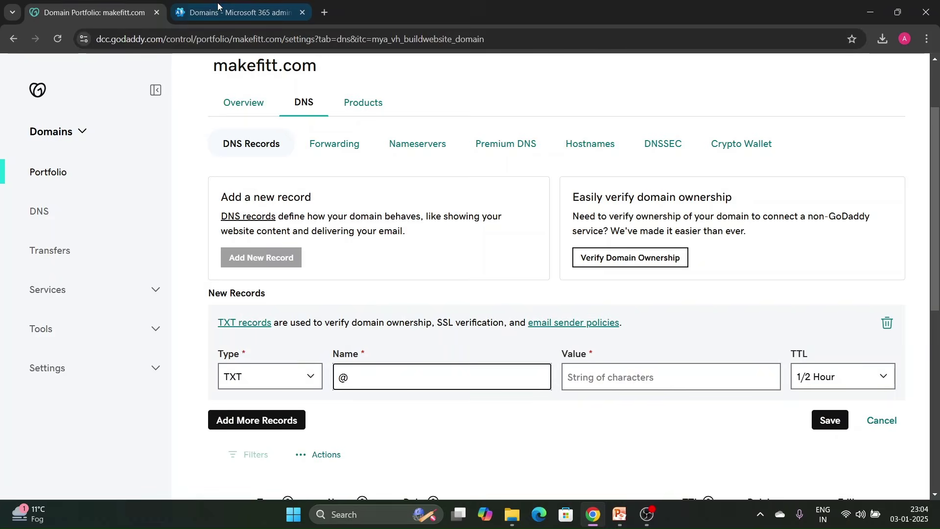
# Paste Microsoft's verification value, set TTL to 1 Hour, and save the TXT record.
pyautogui.click(218, 6)
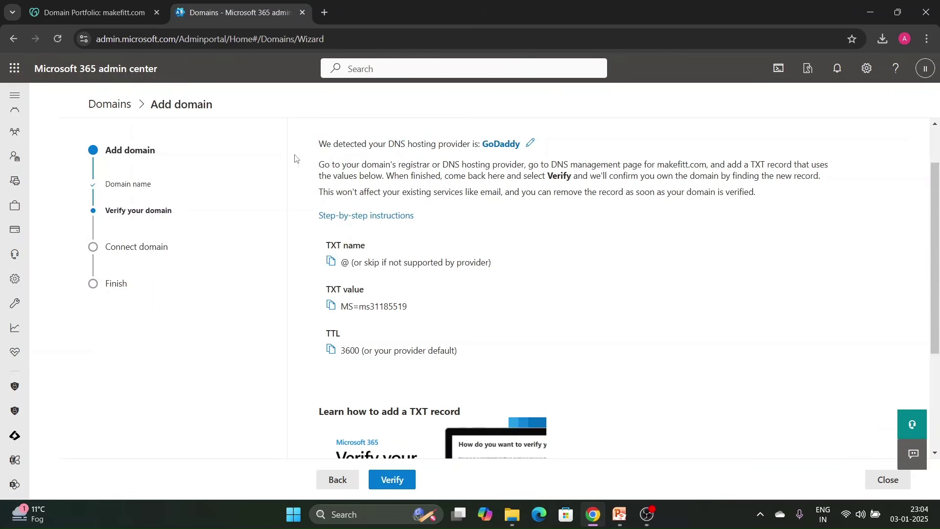
pyautogui.click(93, 12)
pyautogui.click(685, 381)
pyautogui.hotkey('ctrl', 'v')
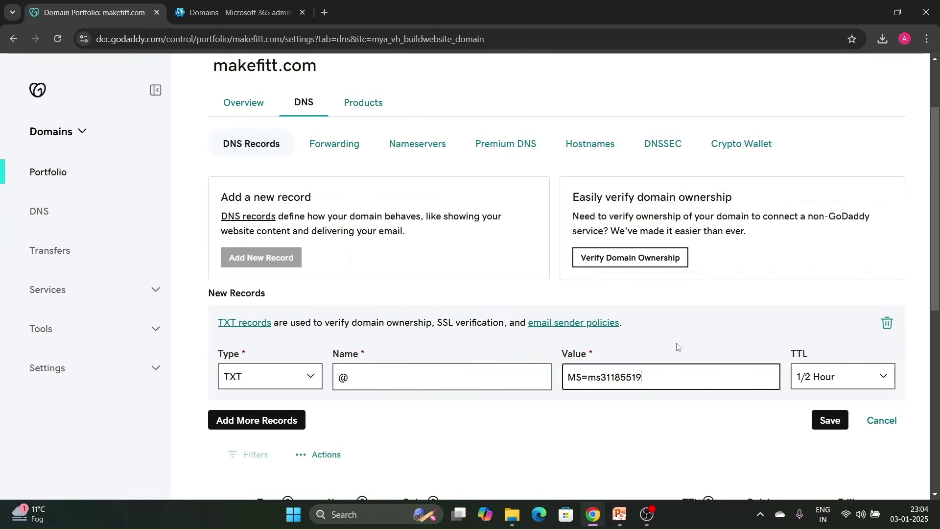
pyautogui.click(230, 12)
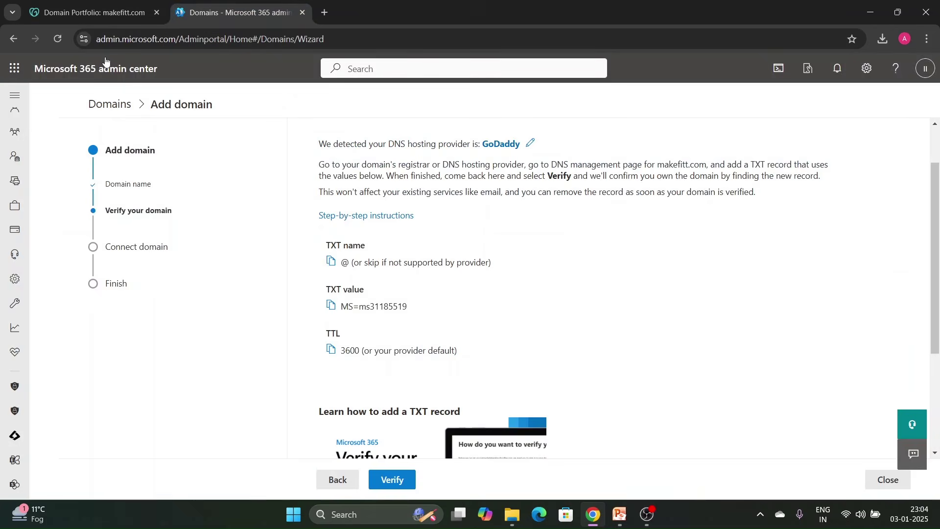
pyautogui.click(55, 7)
pyautogui.click(884, 380)
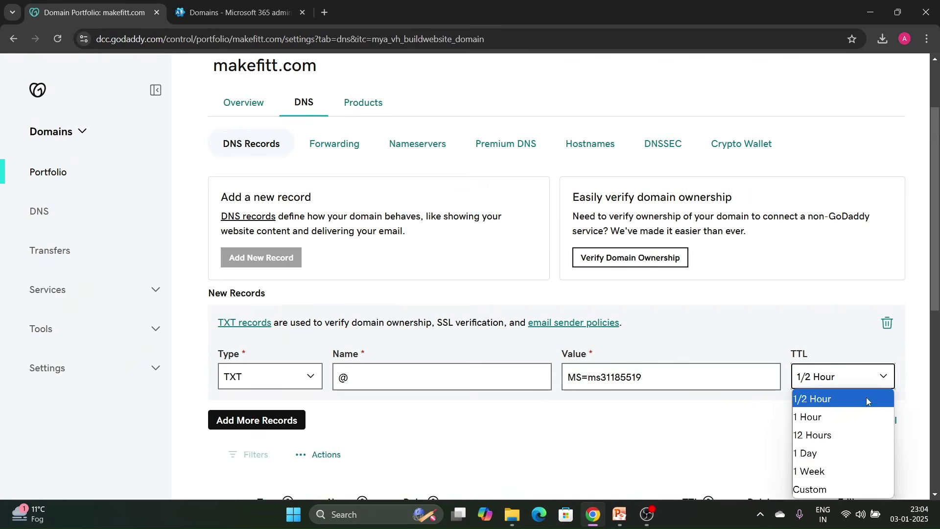
pyautogui.click(839, 401)
pyautogui.click(842, 379)
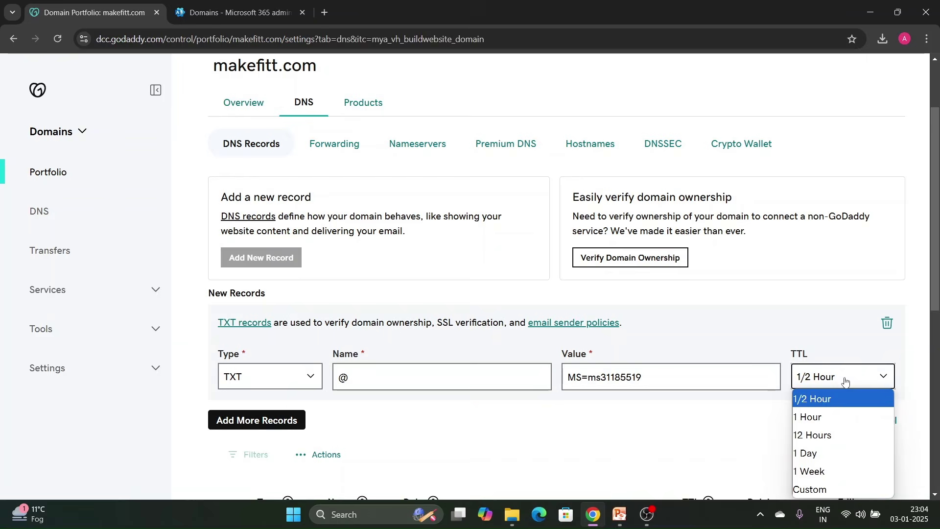
pyautogui.click(813, 418)
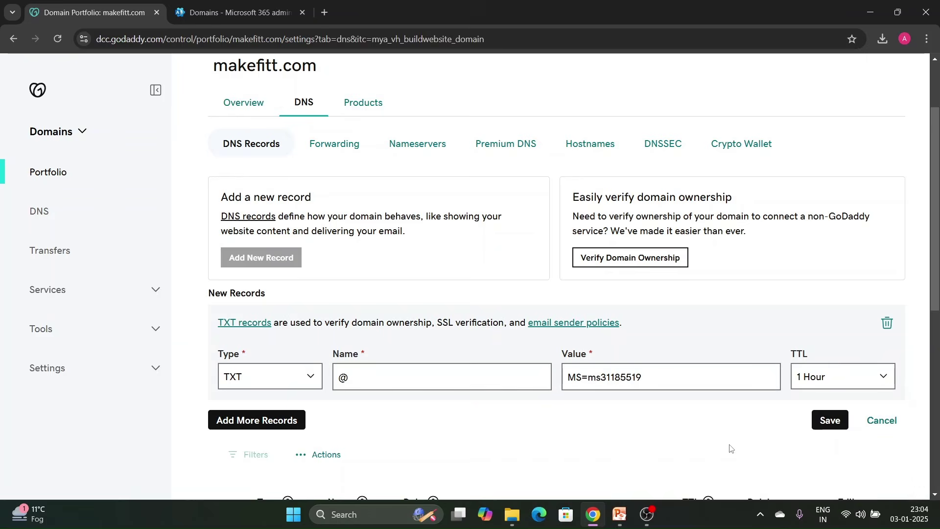
pyautogui.click(820, 429)
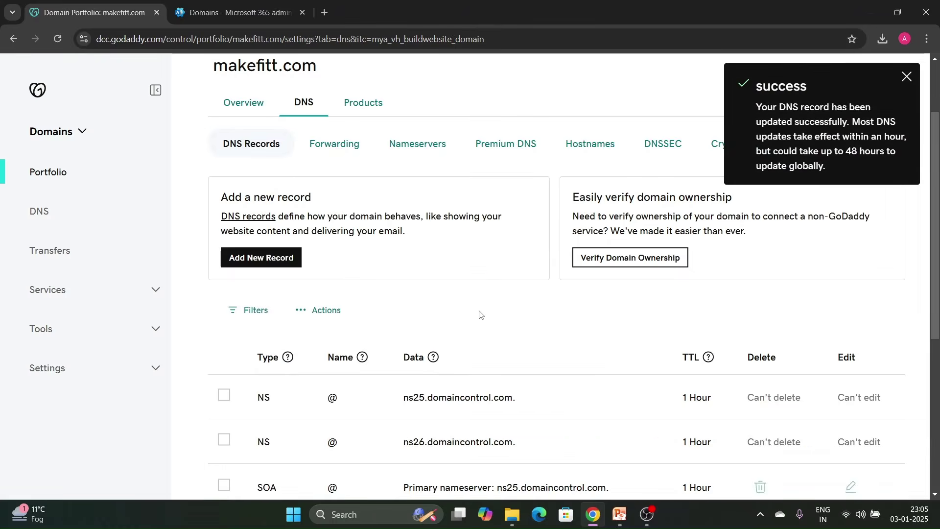
pyautogui.scroll(-4, 480, 315)
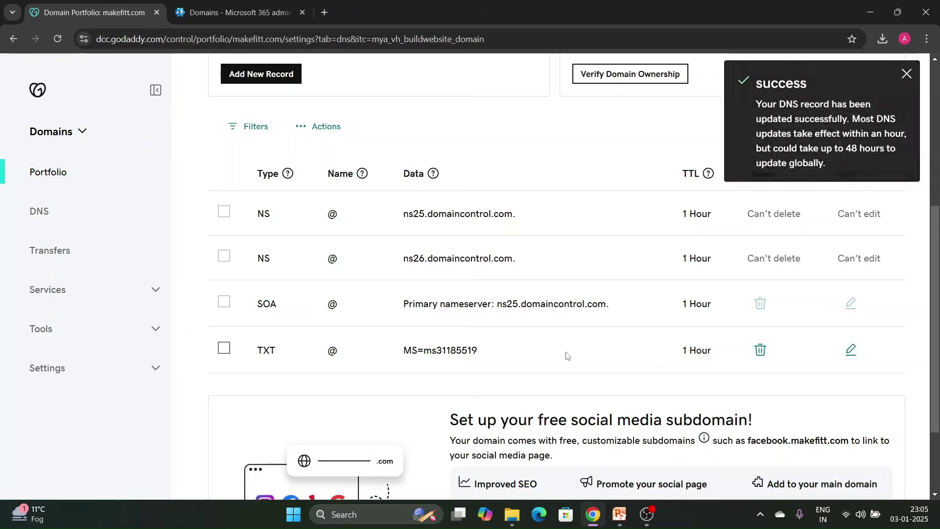
pyautogui.click(224, 12)
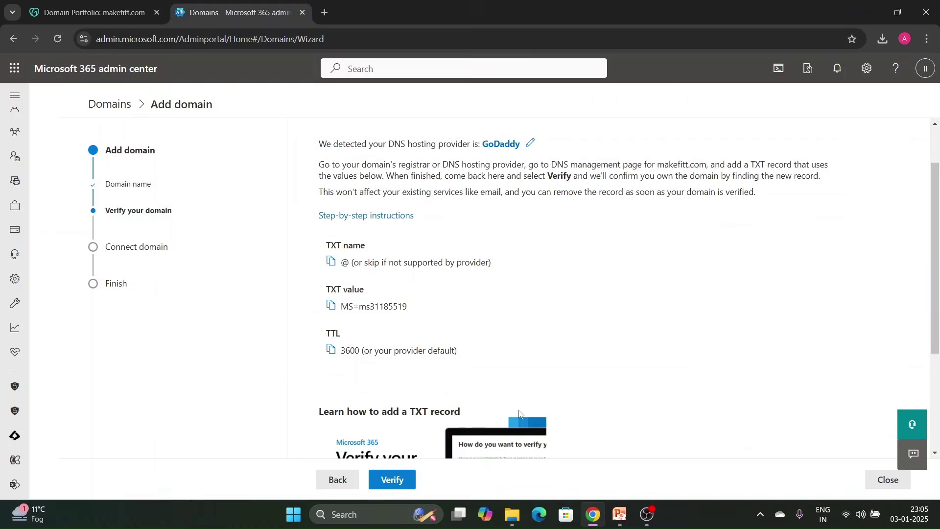
pyautogui.scroll(-3, 520, 414)
# Run verification again; it reports the TXT record MS=ms31185519 as missing.
pyautogui.click(392, 479)
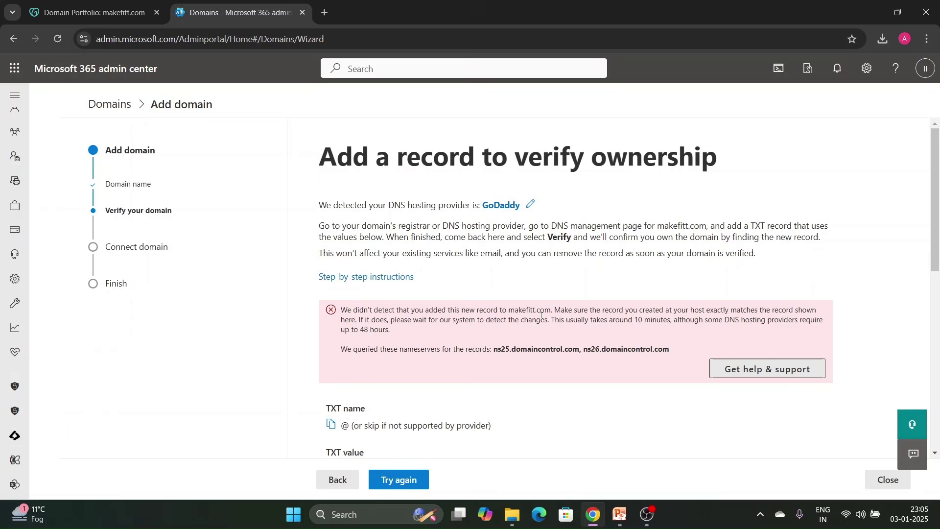
pyautogui.scroll(-5, 532, 304)
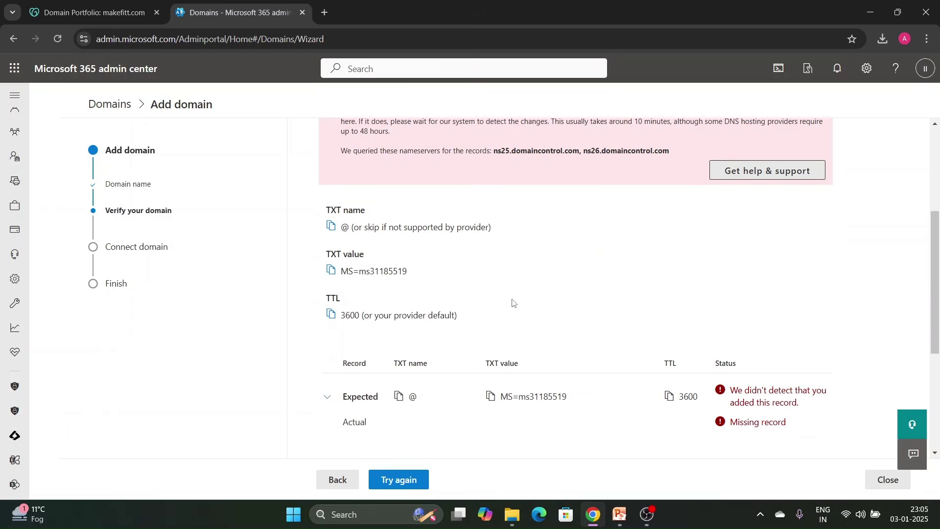
pyautogui.scroll(-2, 512, 303)
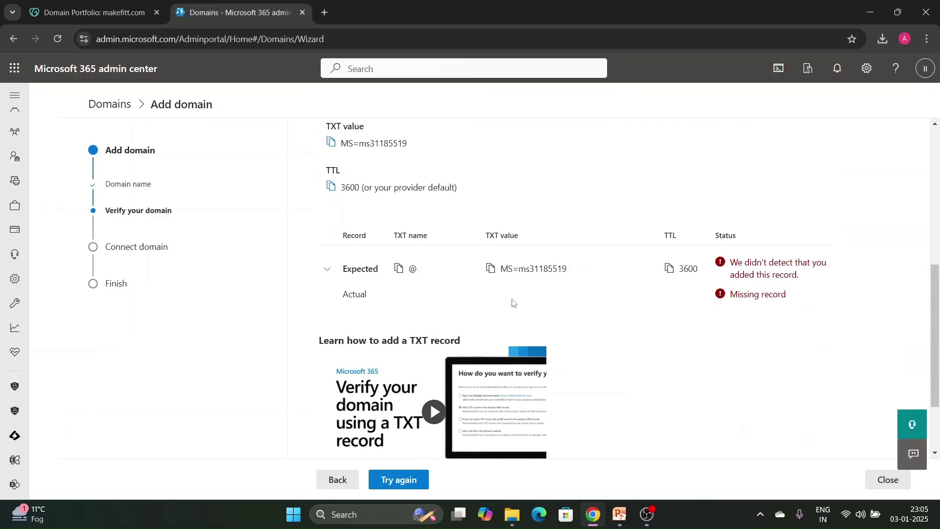
pyautogui.scroll(5, 513, 302)
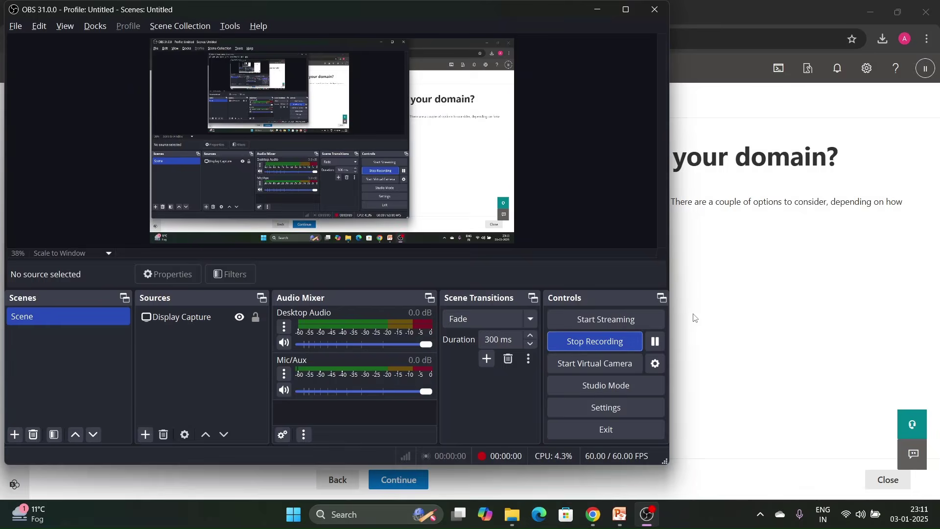
# Continue past domain verification and connection options to the Add DNS records step.
pyautogui.click(737, 296)
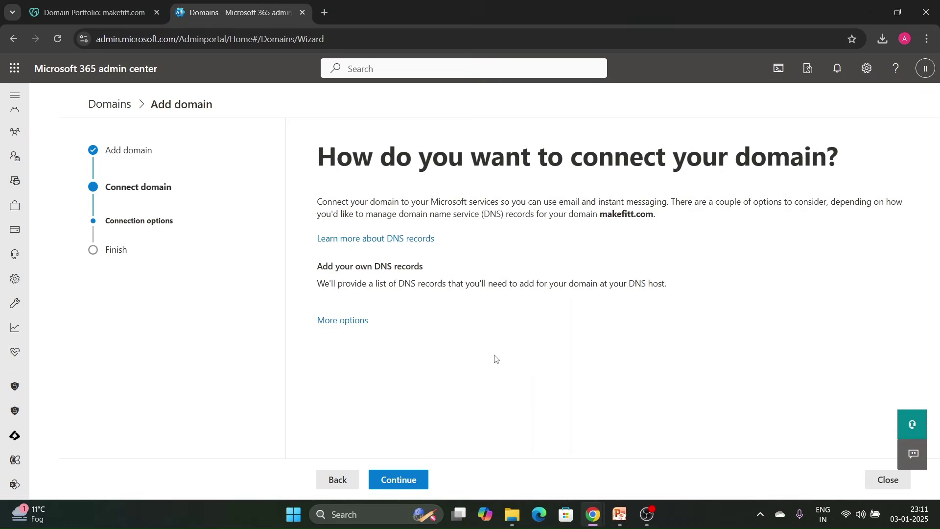
pyautogui.click(415, 471)
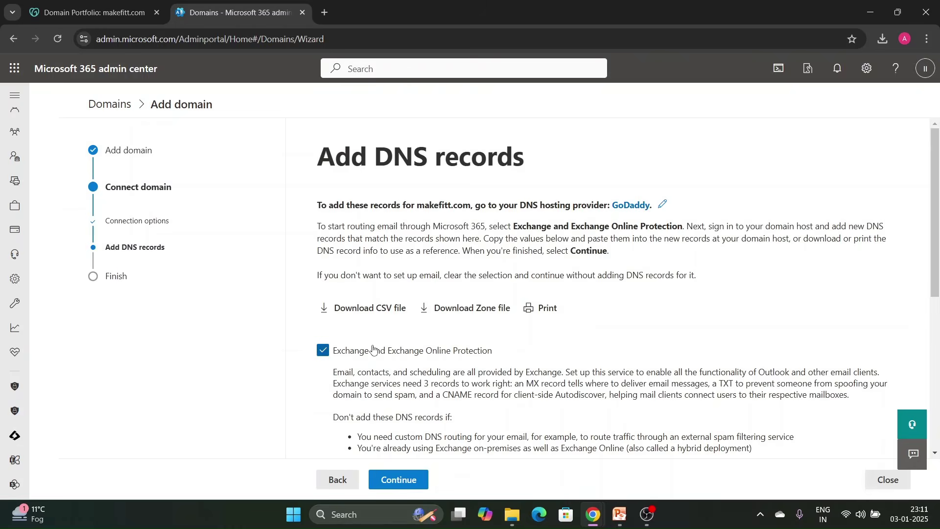
pyautogui.scroll(-3, 368, 314)
pyautogui.scroll(-4, 395, 248)
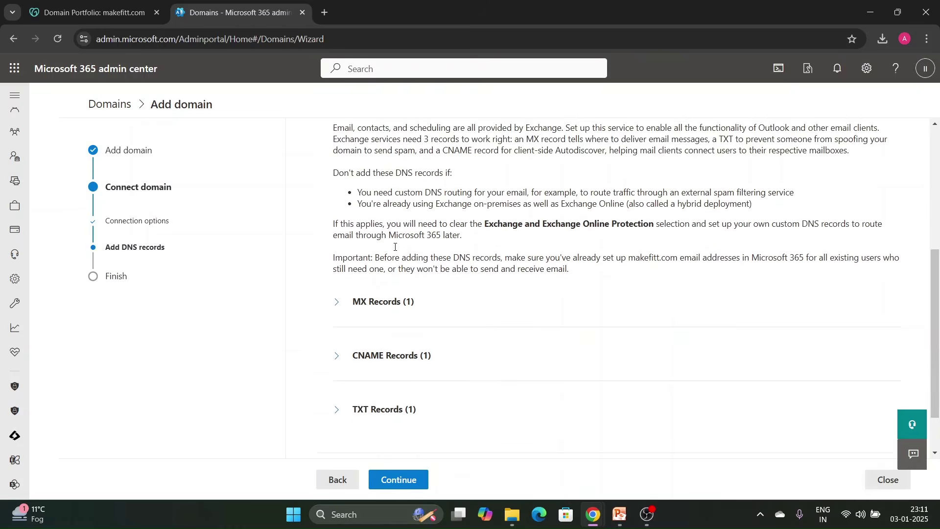
# Expand the expected MX, CNAME and TXT records, then run the DNS check.
pyautogui.click(338, 242)
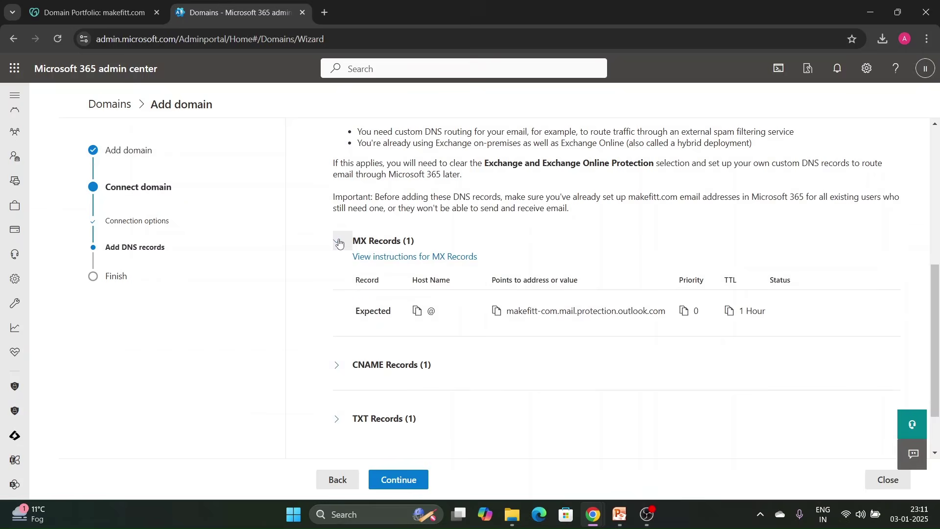
pyautogui.click(336, 365)
pyautogui.scroll(-2, 343, 321)
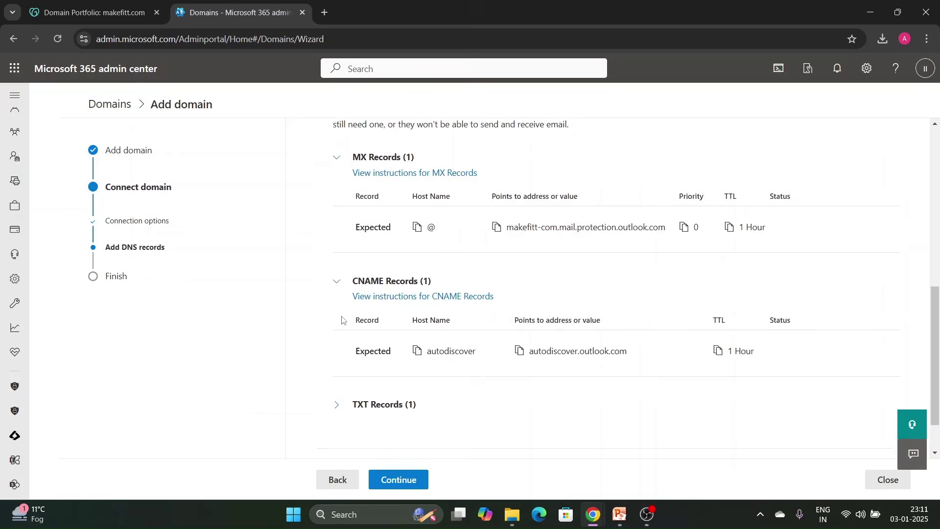
pyautogui.scroll(-1, 342, 321)
pyautogui.click(338, 348)
pyautogui.scroll(4, 357, 296)
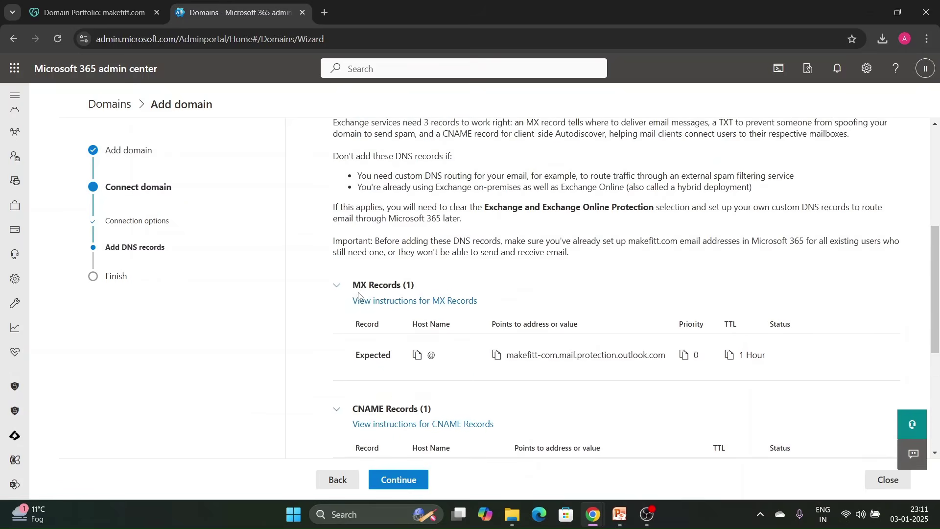
pyautogui.scroll(3, 395, 256)
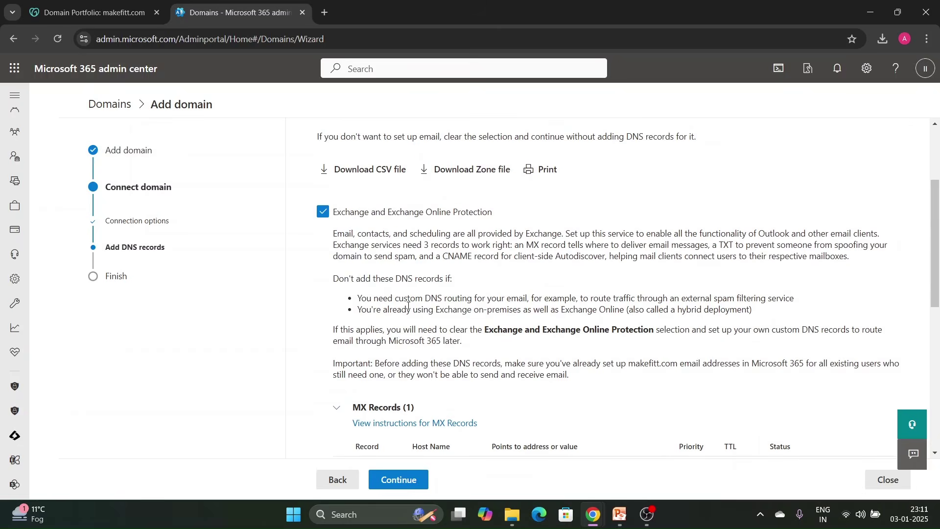
pyautogui.scroll(-3, 408, 306)
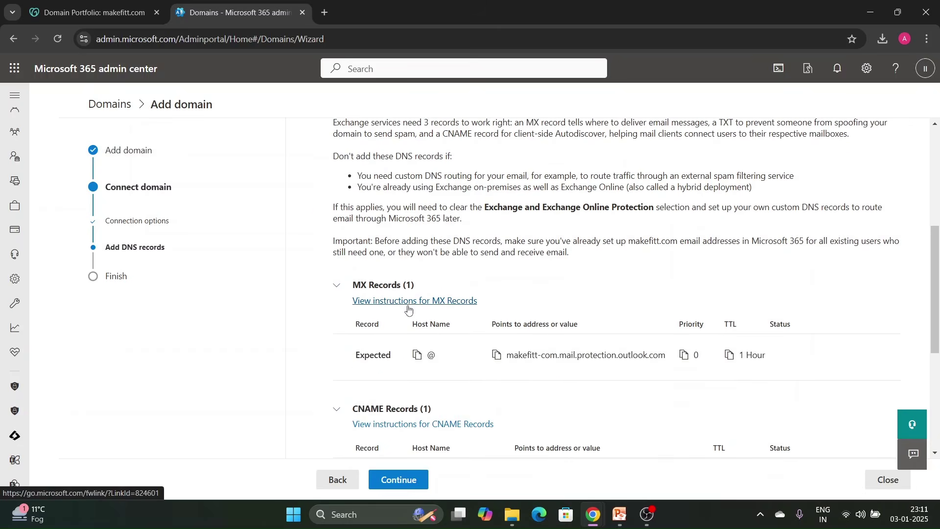
pyautogui.scroll(-4, 408, 308)
pyautogui.scroll(-2, 445, 340)
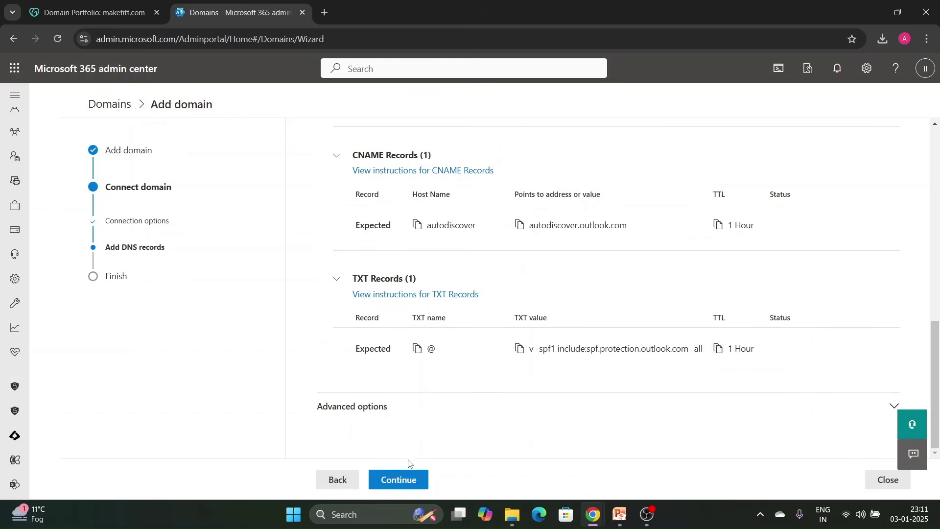
pyautogui.click(417, 473)
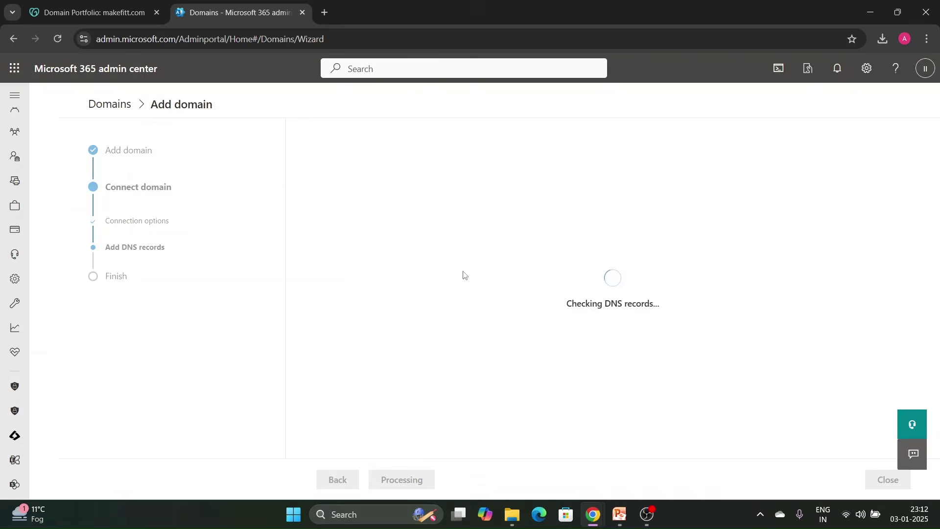
# Review the missing MX, CNAME and TXT record errors, then go to GoDaddy DNS records.
pyautogui.scroll(-3, 382, 363)
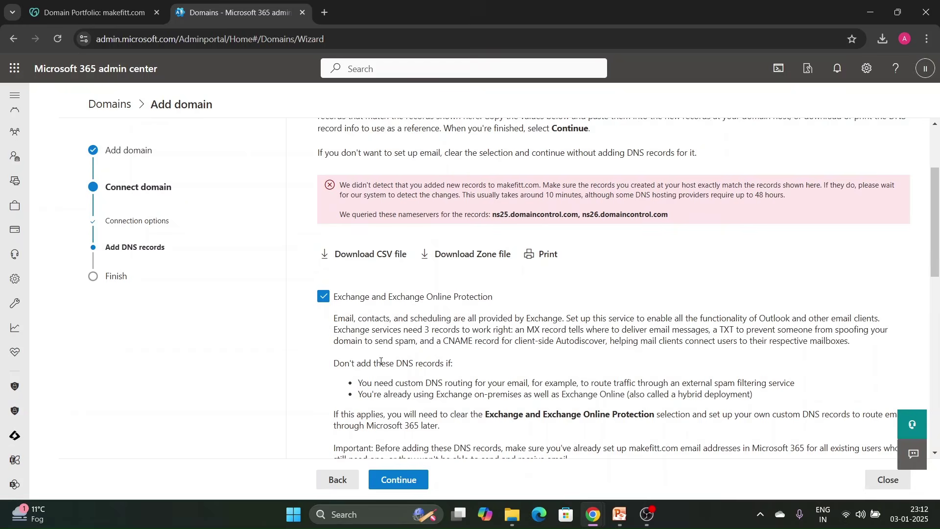
pyautogui.scroll(-5, 381, 362)
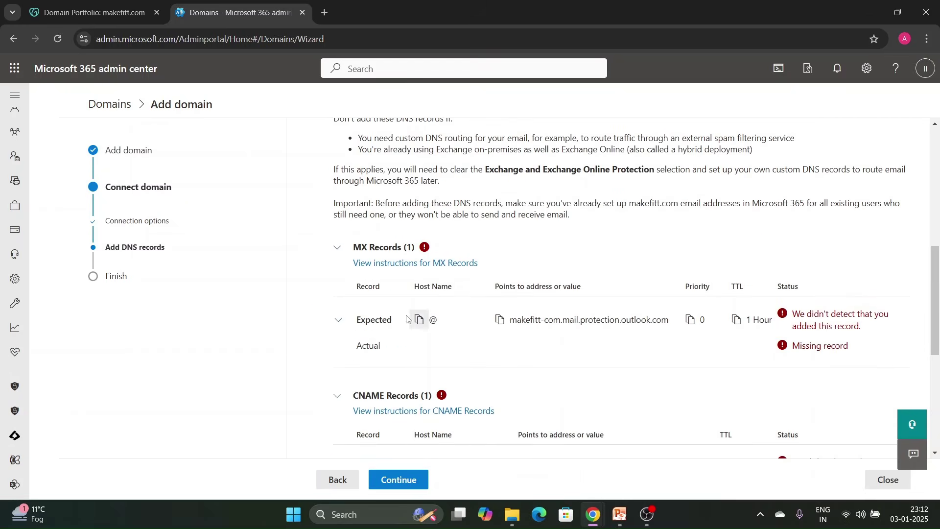
pyautogui.click(103, 13)
# Start a new GoDaddy MX record named @ with priority 0.
pyautogui.click(264, 120)
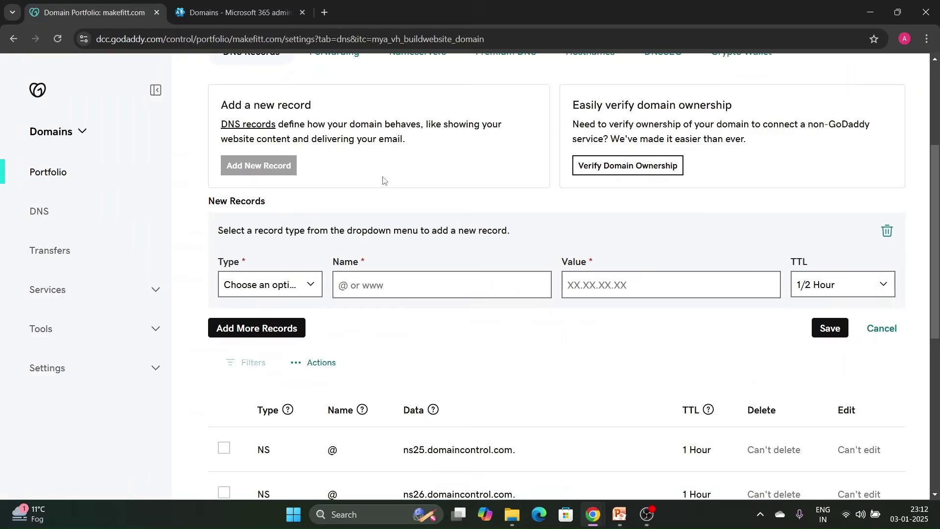
pyautogui.click(309, 281)
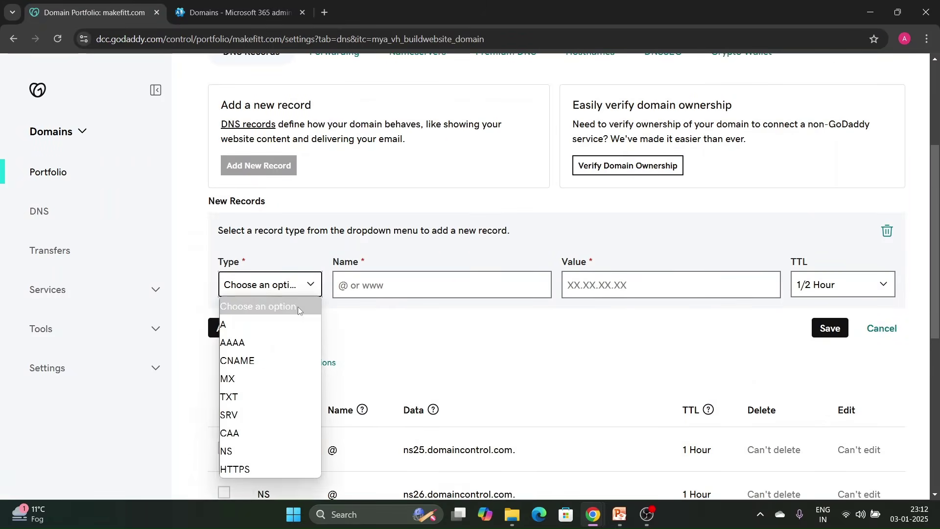
pyautogui.click(240, 380)
pyautogui.click(375, 286)
pyautogui.write('@')
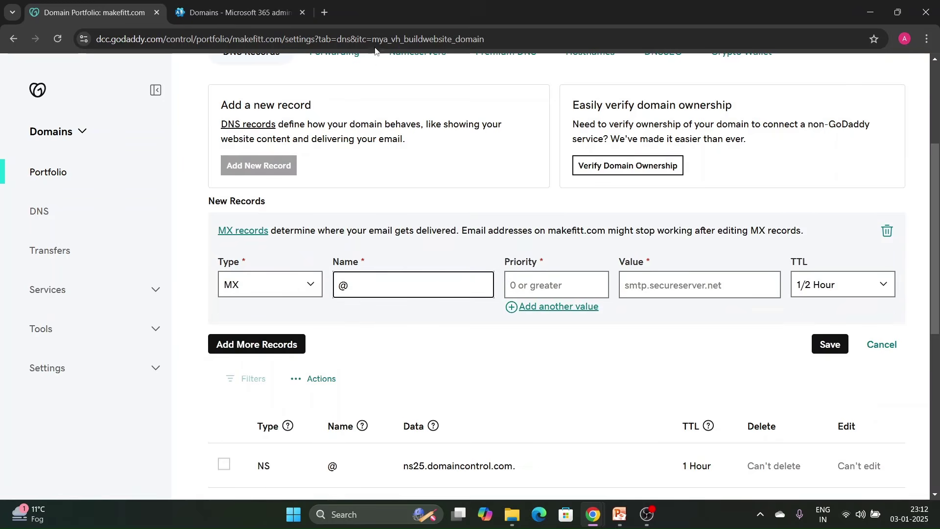
pyautogui.click(267, 14)
pyautogui.click(689, 320)
pyautogui.click(98, 12)
pyautogui.click(690, 286)
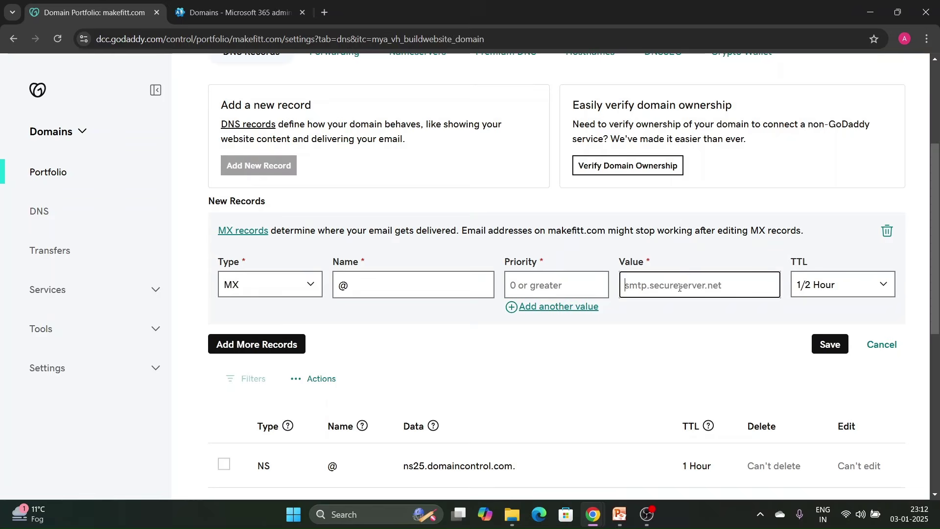
pyautogui.hotkey('ctrl', 'v')
pyautogui.press('BackSpace')
pyautogui.click(585, 290)
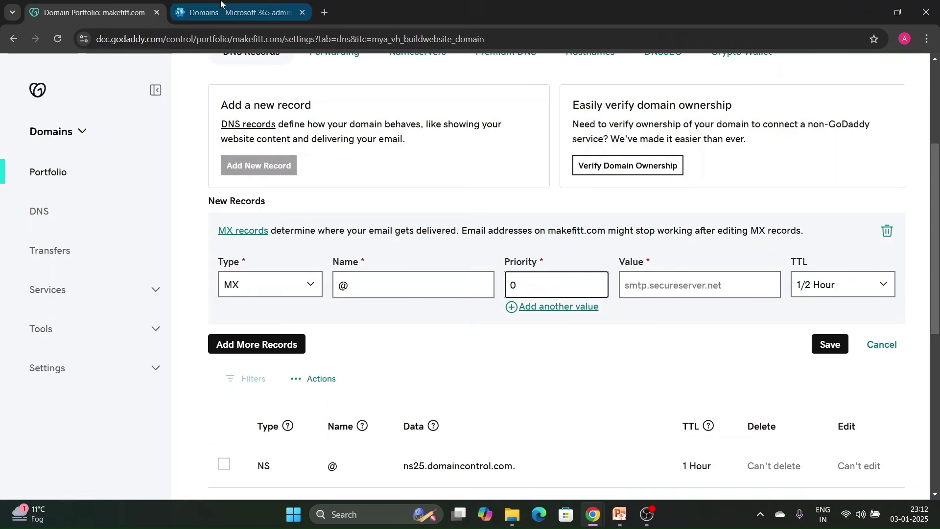
# Point the MX record to makefitt-com.mail.protection.outlook.com, TTL 1 Hour, and save it.
pyautogui.click(235, 12)
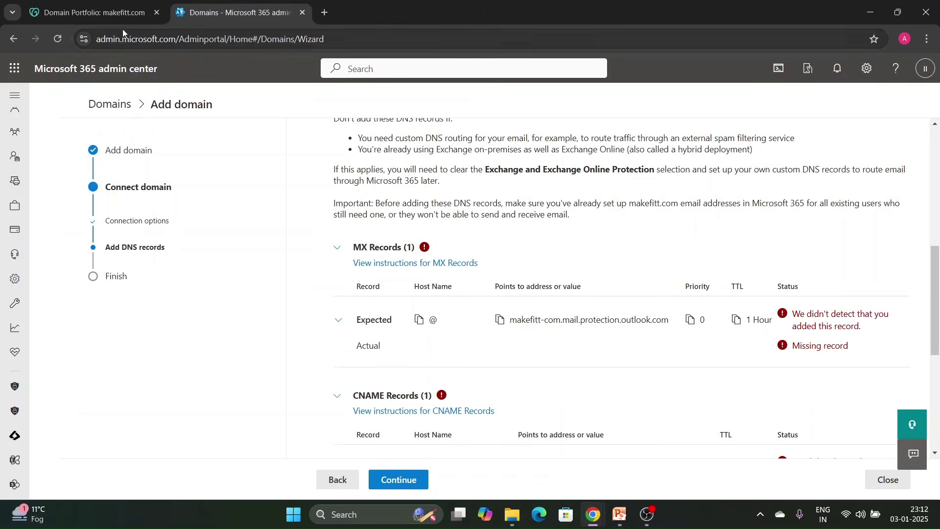
pyautogui.click(112, 13)
pyautogui.click(670, 284)
pyautogui.hotkey('ctrl', 'v')
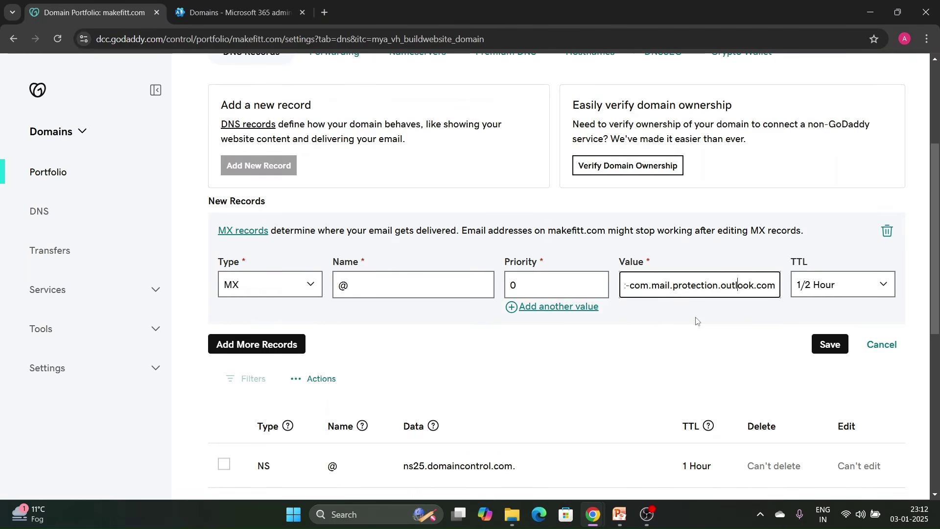
pyautogui.press('Left')
pyautogui.press('Left')
pyautogui.press('Left')
pyautogui.press('Left')
pyautogui.press('Left')
pyautogui.press('Left')
pyautogui.press('Left')
pyautogui.press('Left')
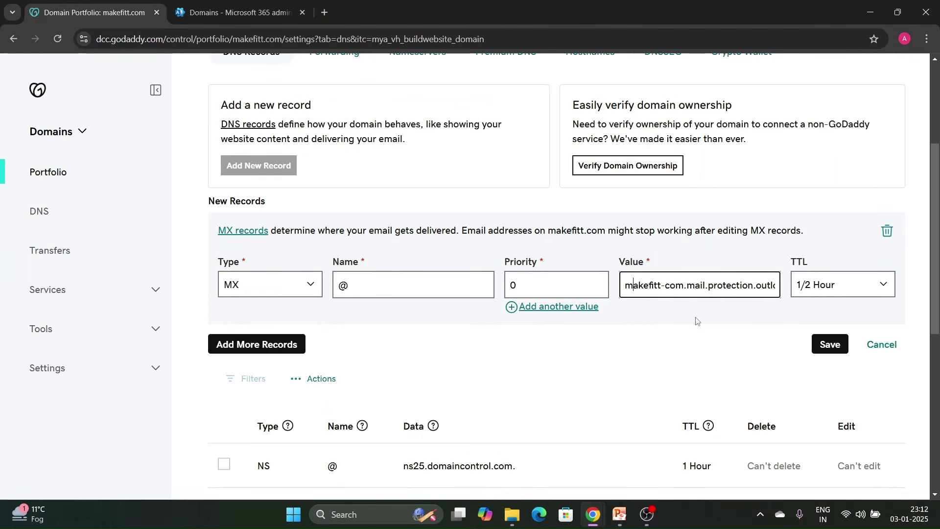
pyautogui.press('Right')
pyautogui.press('Right')
pyautogui.press('Right')
pyautogui.press('Right')
pyautogui.press('Right')
pyautogui.press('Right')
pyautogui.press('Right')
pyautogui.press('Right')
pyautogui.press('Right')
pyautogui.press('Right')
pyautogui.press('Right')
pyautogui.press('Right')
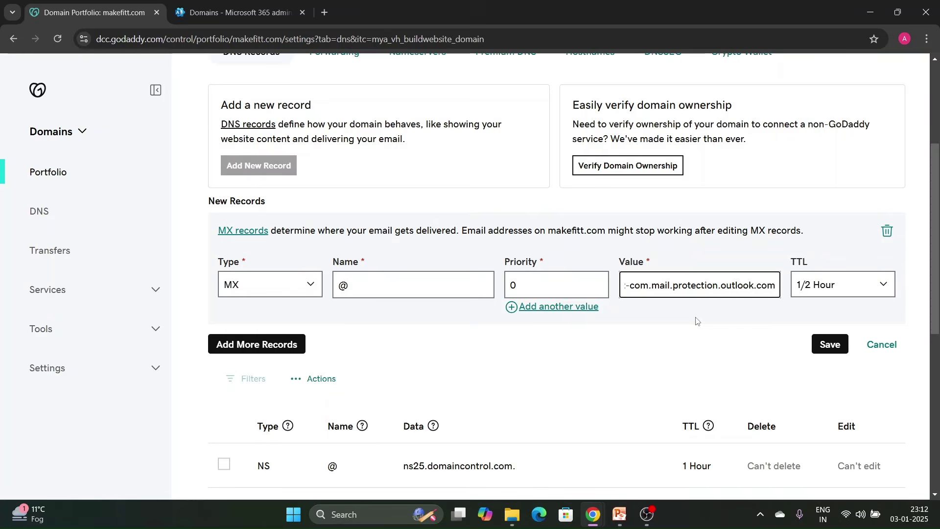
pyautogui.click(821, 292)
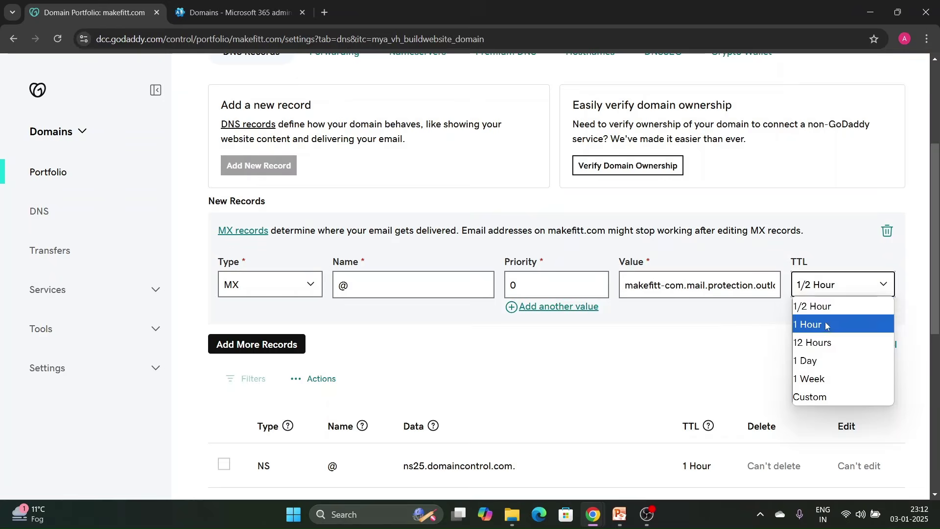
pyautogui.click(823, 381)
pyautogui.click(829, 344)
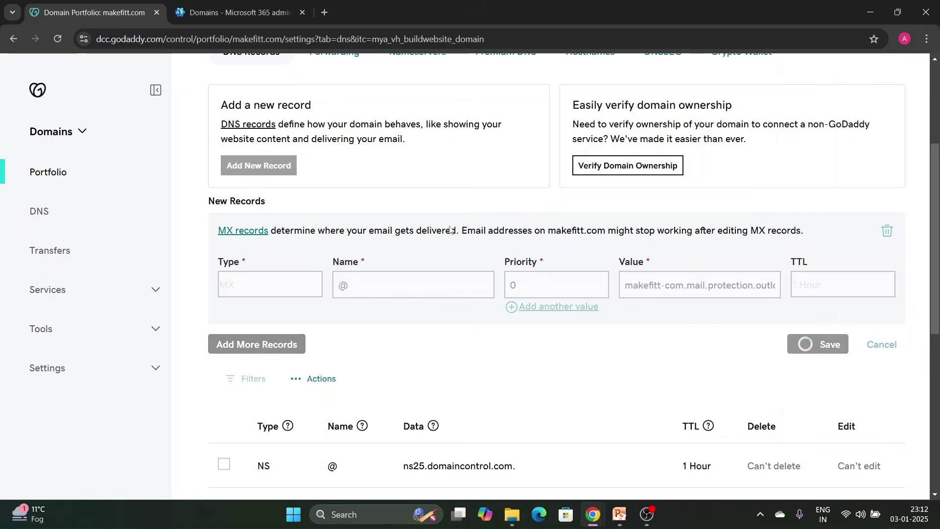
pyautogui.click(213, 17)
pyautogui.scroll(-1, 575, 300)
pyautogui.scroll(-5, 574, 301)
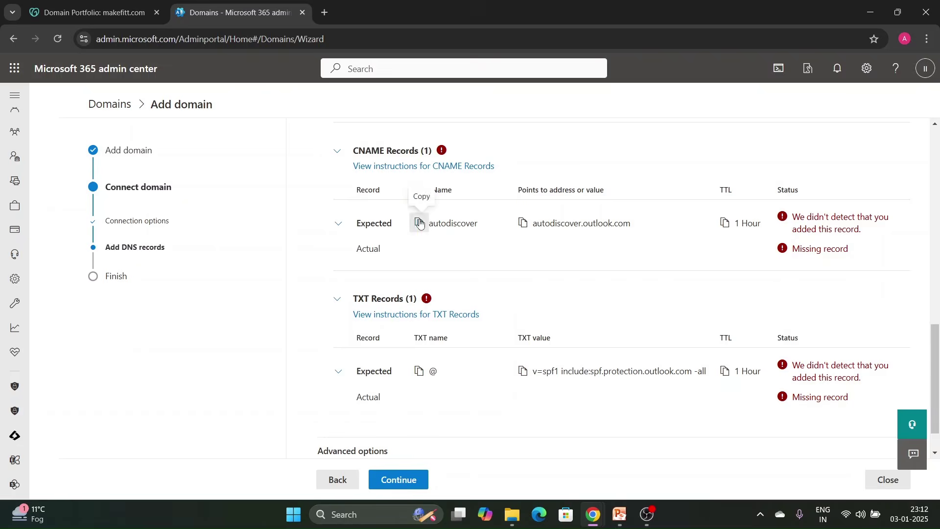
# Start a new GoDaddy CNAME record named autodiscover.
pyautogui.click(98, 12)
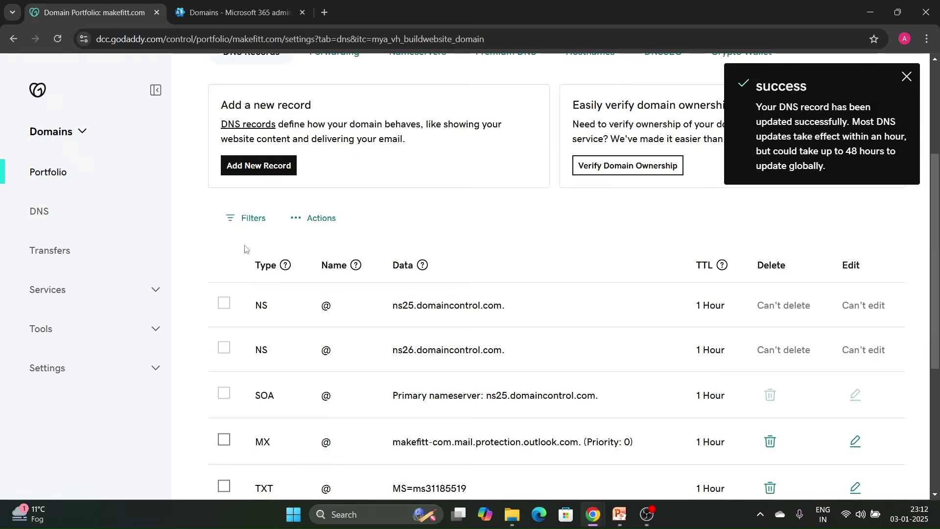
pyautogui.click(259, 167)
pyautogui.click(304, 282)
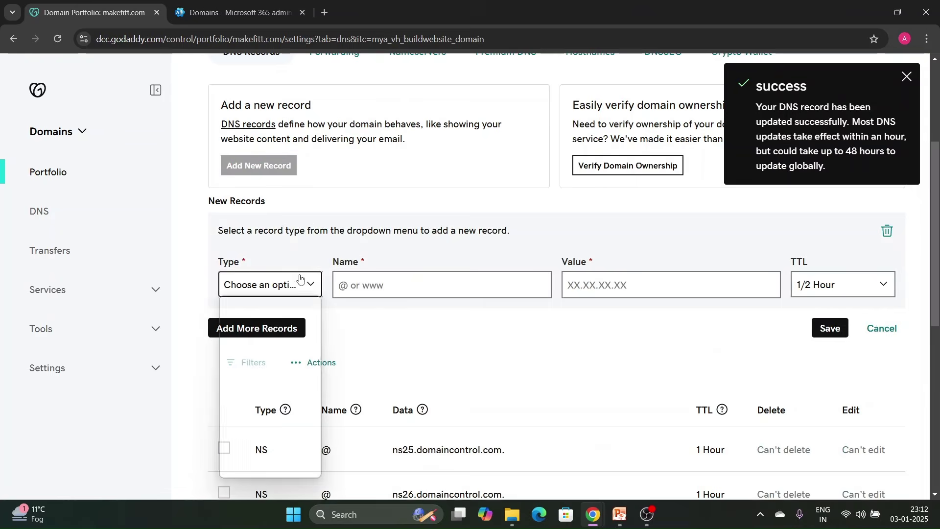
pyautogui.click(273, 361)
pyautogui.click(434, 287)
pyautogui.write('autodiscover')
# Point the CNAME to autodiscover.outlook.com with 1 Hour TTL and save it.
pyautogui.click(267, 16)
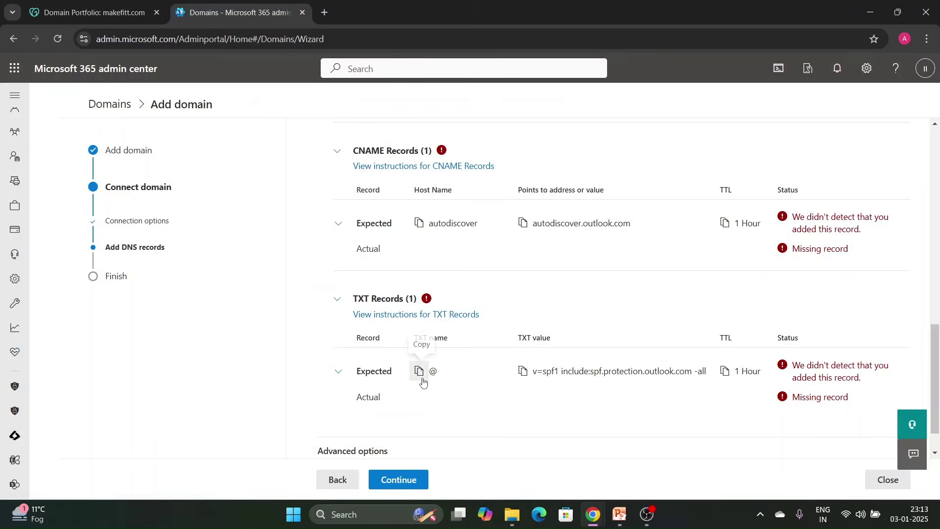
pyautogui.click(514, 230)
pyautogui.click(132, 15)
pyautogui.click(670, 285)
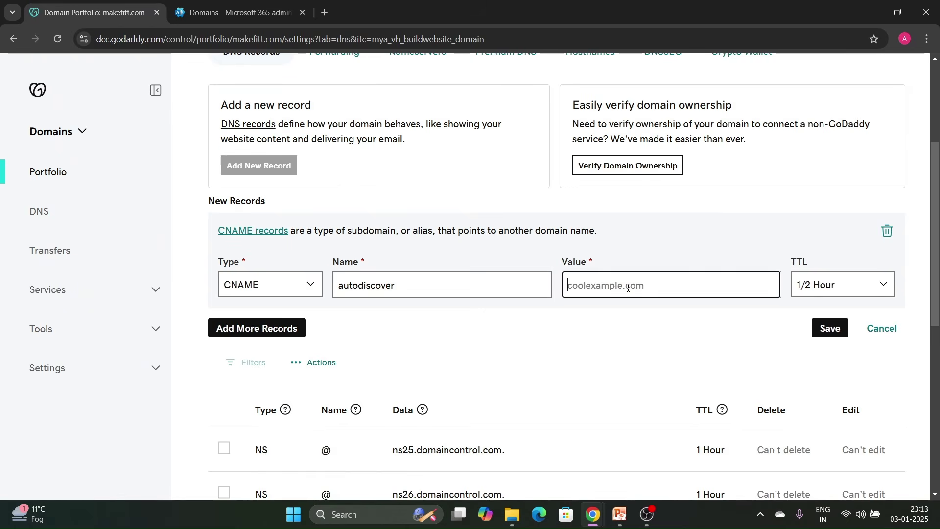
pyautogui.hotkey('ctrl', 'v')
pyautogui.click(845, 286)
pyautogui.click(846, 324)
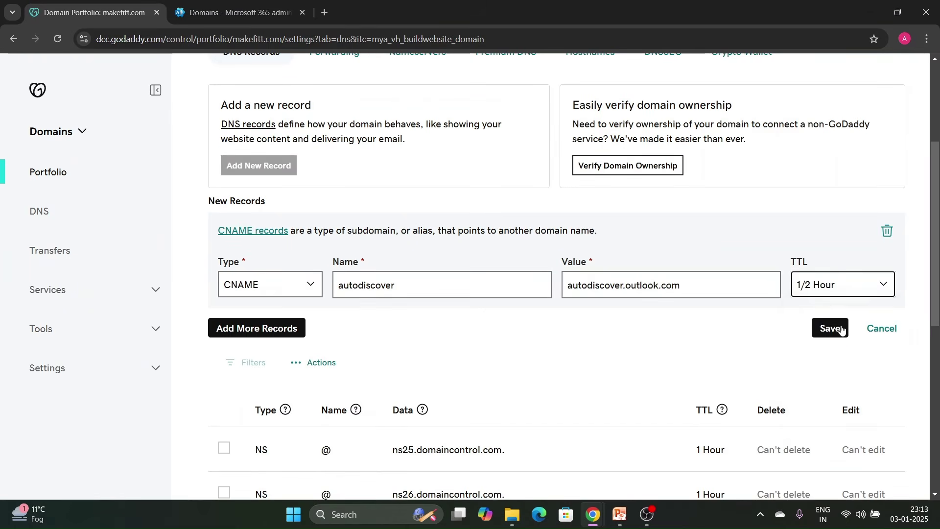
pyautogui.click(832, 328)
pyautogui.click(253, 6)
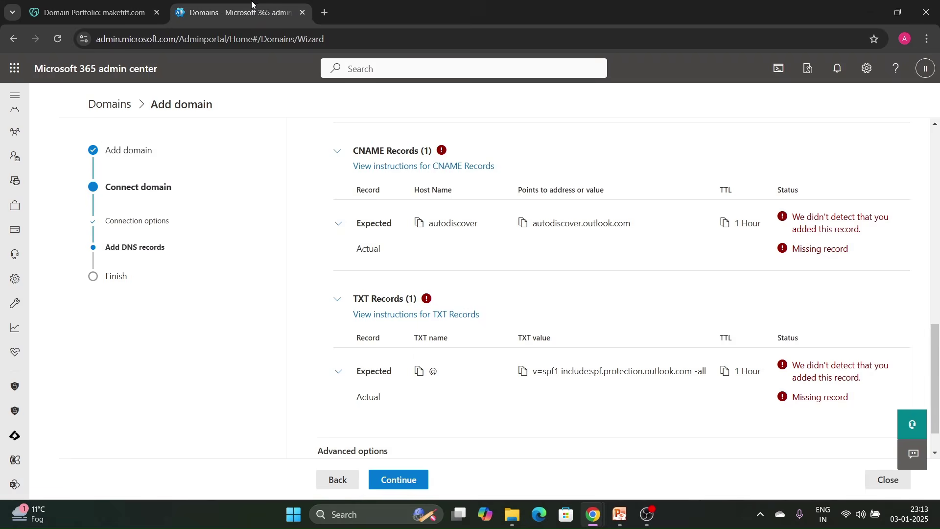
pyautogui.scroll(-1, 528, 357)
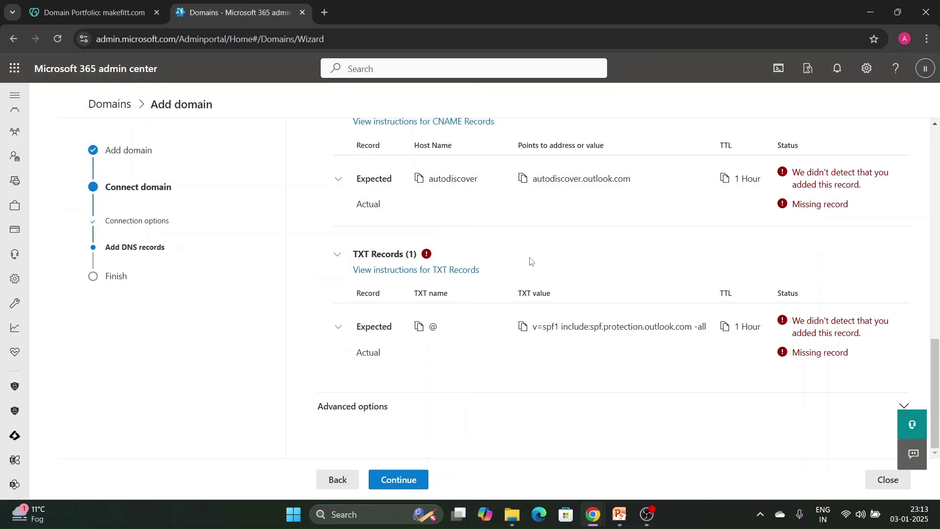
pyautogui.click(103, 16)
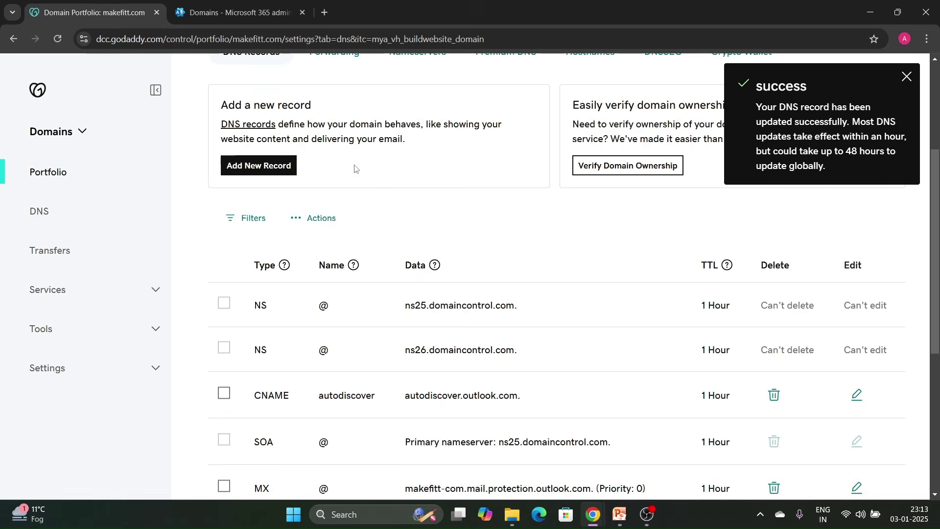
# Start a new GoDaddy DNS record of type TXT with name @.
pyautogui.click(253, 165)
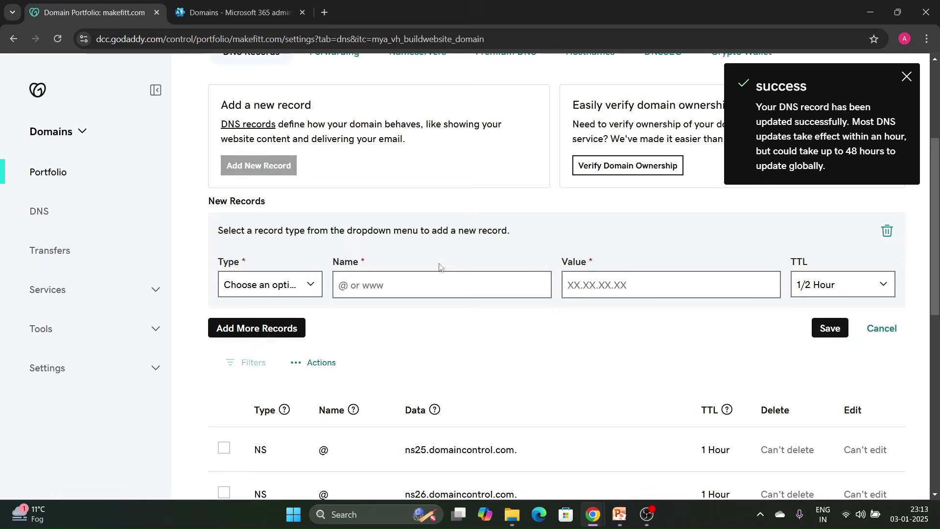
pyautogui.click(294, 286)
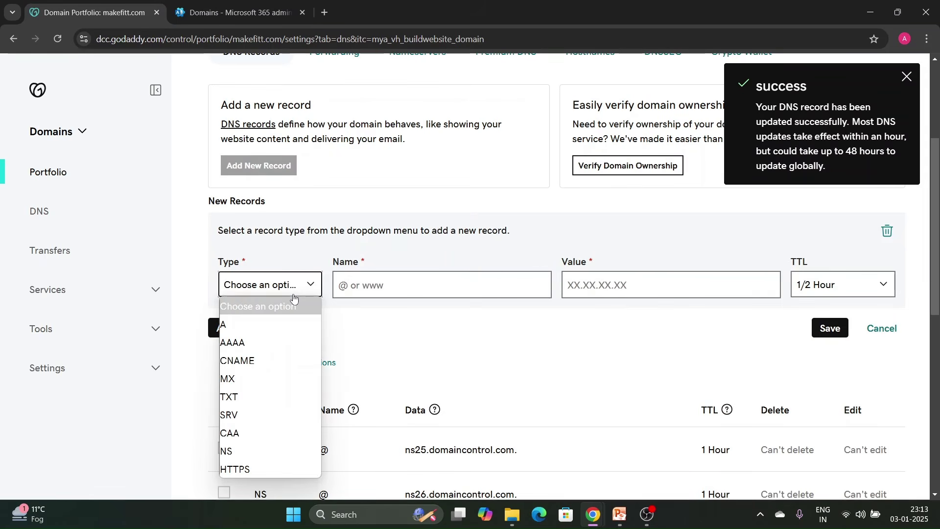
pyautogui.click(274, 400)
pyautogui.click(399, 287)
pyautogui.write('@')
# Paste the Microsoft 365 SPF value v=spf1 include:spf.protection.outlook.com -all, set TTL 1 Hour, and save.
pyautogui.click(213, 3)
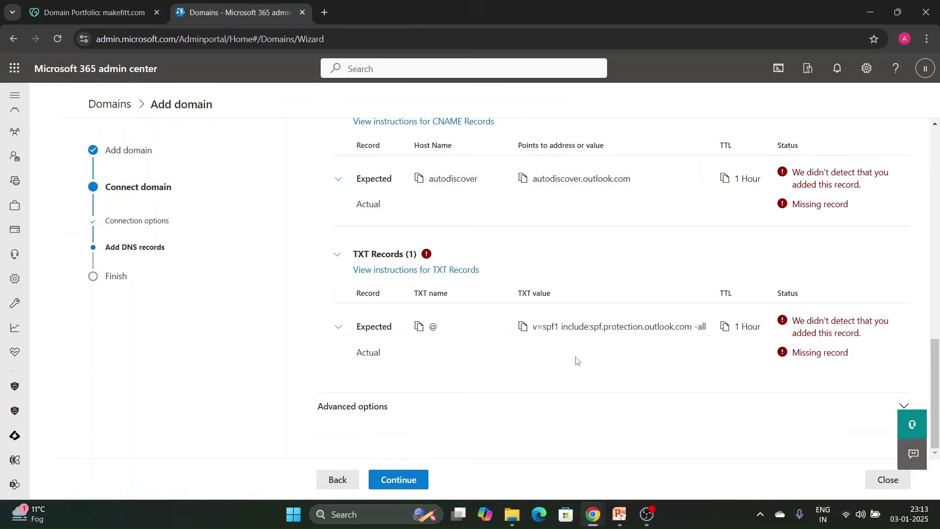
pyautogui.click(523, 326)
pyautogui.click(98, 12)
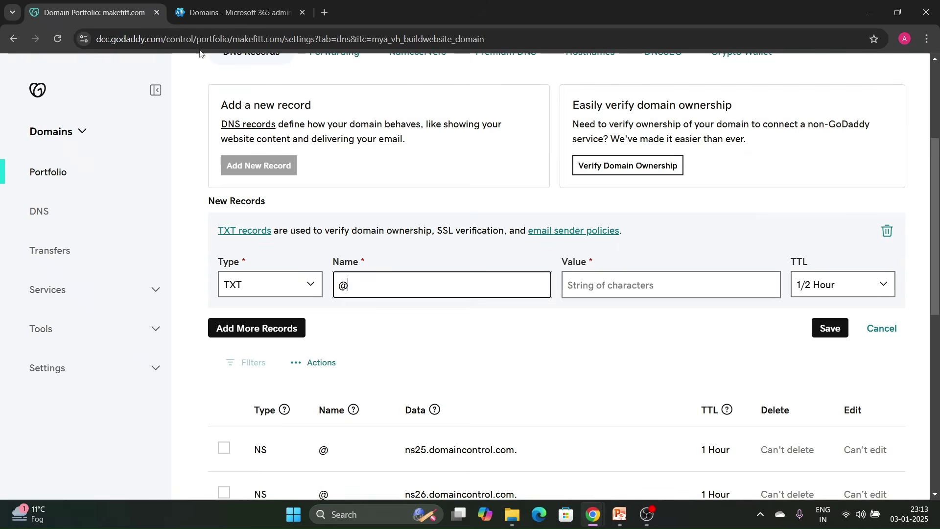
pyautogui.click(601, 295)
pyautogui.hotkey('ctrl', 'v')
pyautogui.click(841, 283)
pyautogui.click(837, 321)
pyautogui.click(835, 325)
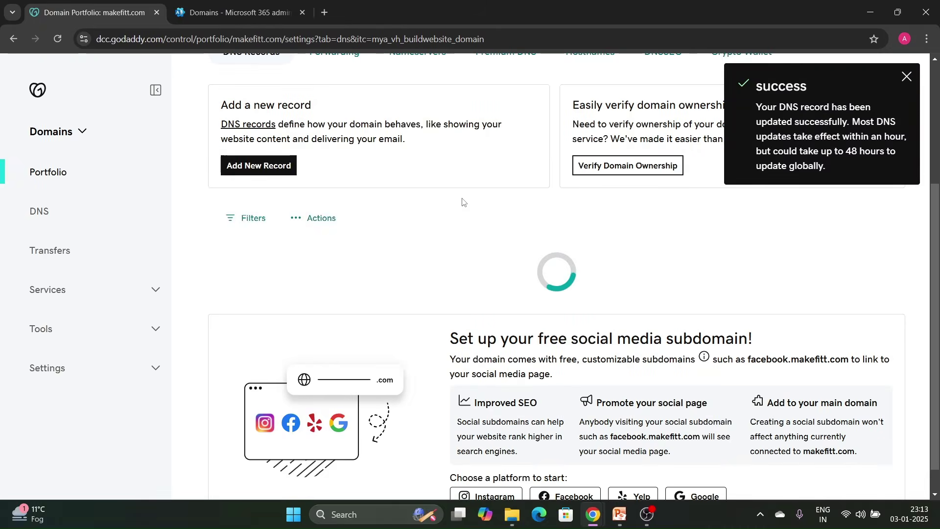
pyautogui.scroll(-2, 405, 329)
pyautogui.scroll(-4, 402, 327)
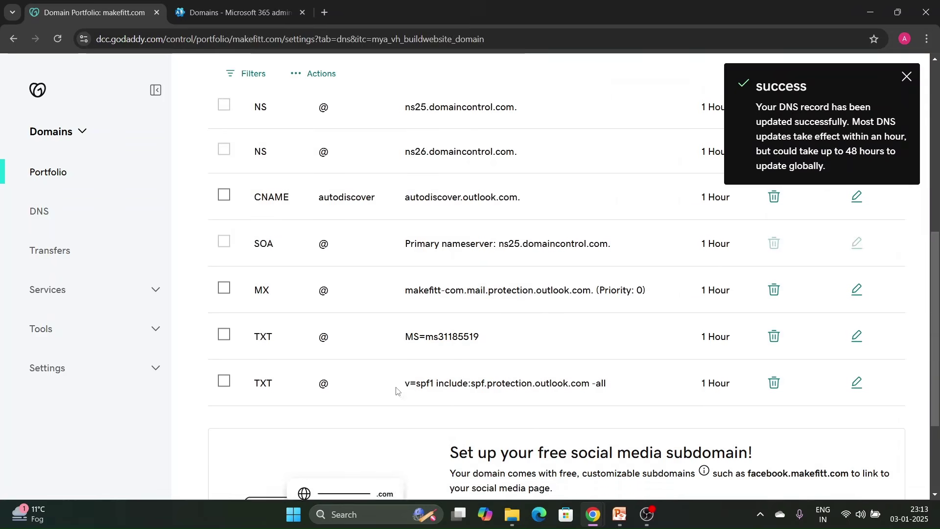
pyautogui.scroll(1, 385, 324)
pyautogui.scroll(1, 390, 295)
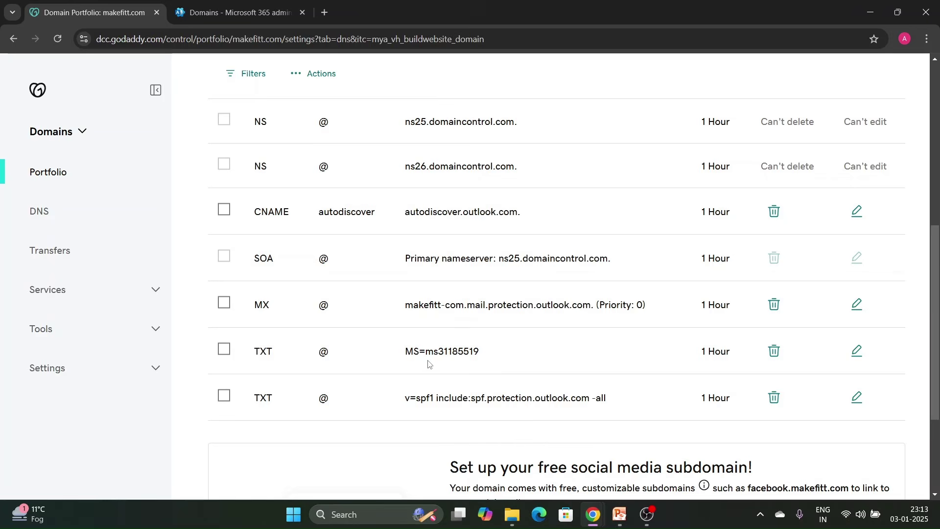
pyautogui.moveTo(398, 351); pyautogui.dragTo(501, 352)
pyautogui.click(457, 313)
pyautogui.moveTo(401, 308); pyautogui.dragTo(617, 306)
pyautogui.scroll(3, 399, 264)
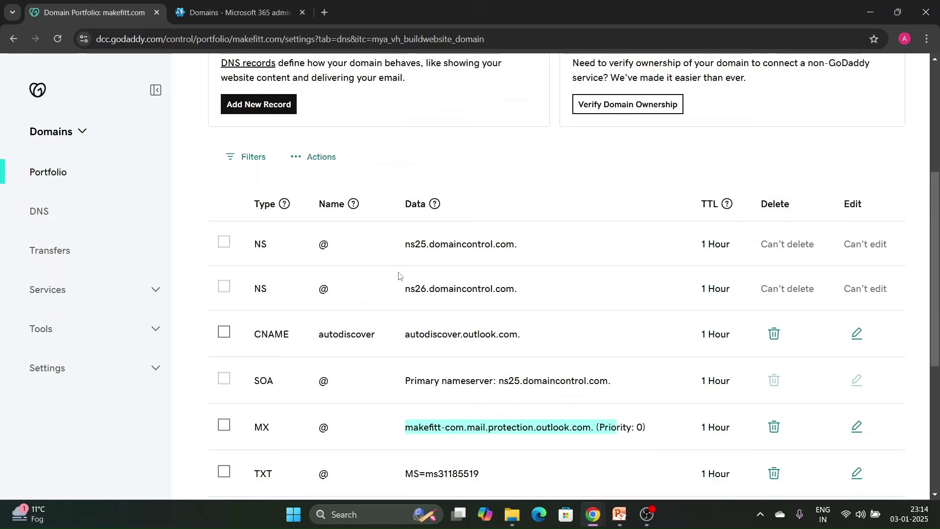
pyautogui.click(274, 334)
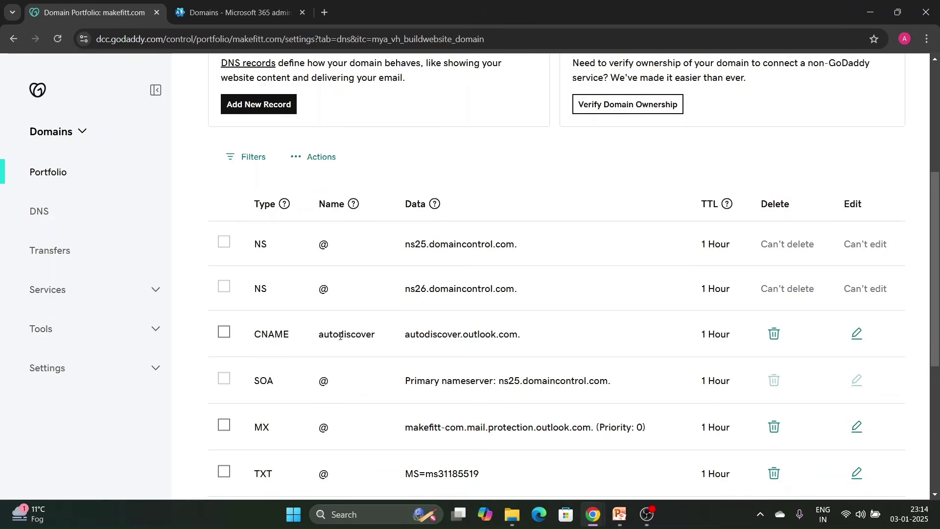
pyautogui.moveTo(315, 339); pyautogui.dragTo(534, 338)
pyautogui.click(531, 338)
# Have Microsoft 365 verify the DNS records and review the confirmation that makefitt.com is set up.
pyautogui.click(245, 13)
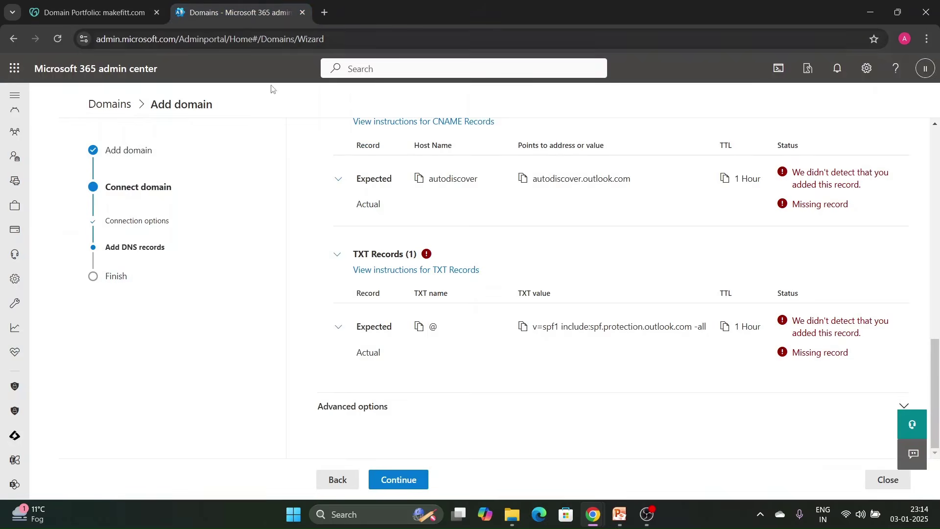
pyautogui.click(420, 478)
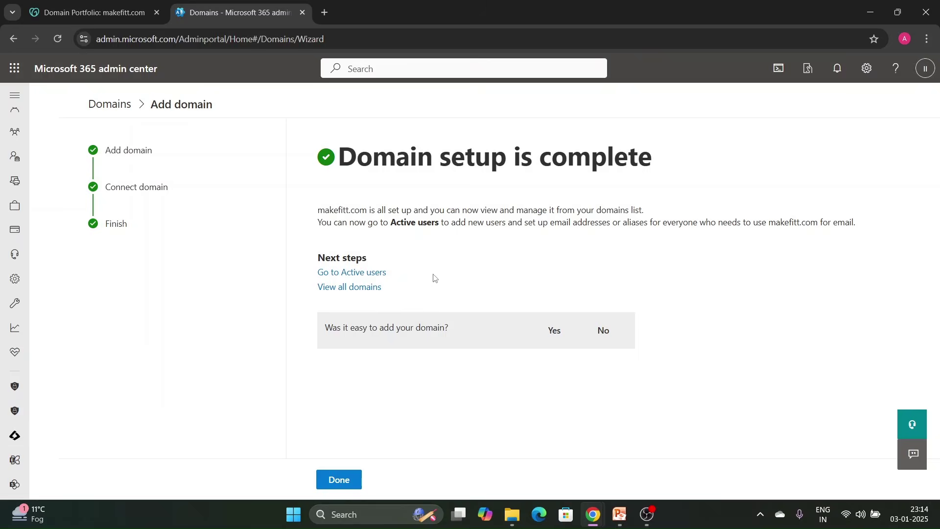
pyautogui.moveTo(325, 155); pyautogui.dragTo(639, 151)
pyautogui.click(689, 172)
pyautogui.moveTo(314, 214); pyautogui.dragTo(666, 212)
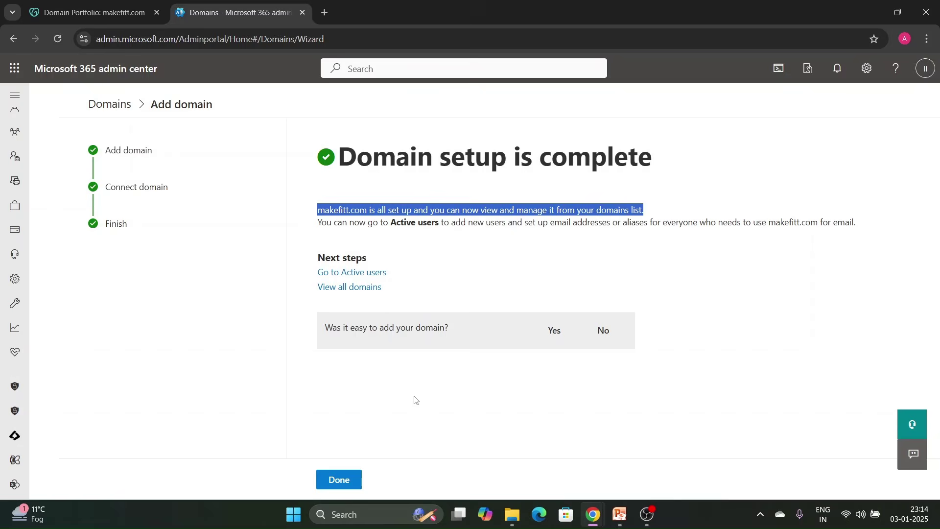
pyautogui.moveTo(318, 222); pyautogui.dragTo(473, 226)
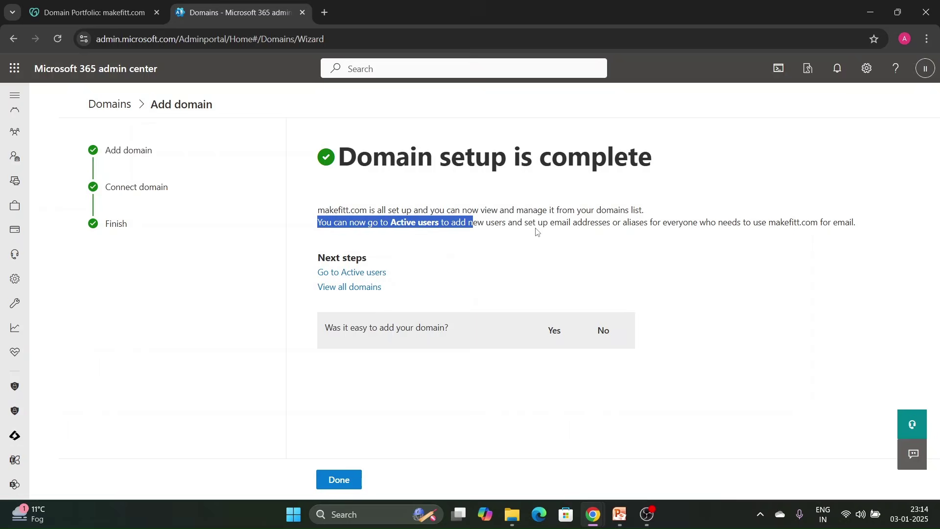
# Finish the wizard and bring up the actions menu for makefitt.com in the Domains list.
pyautogui.click(351, 479)
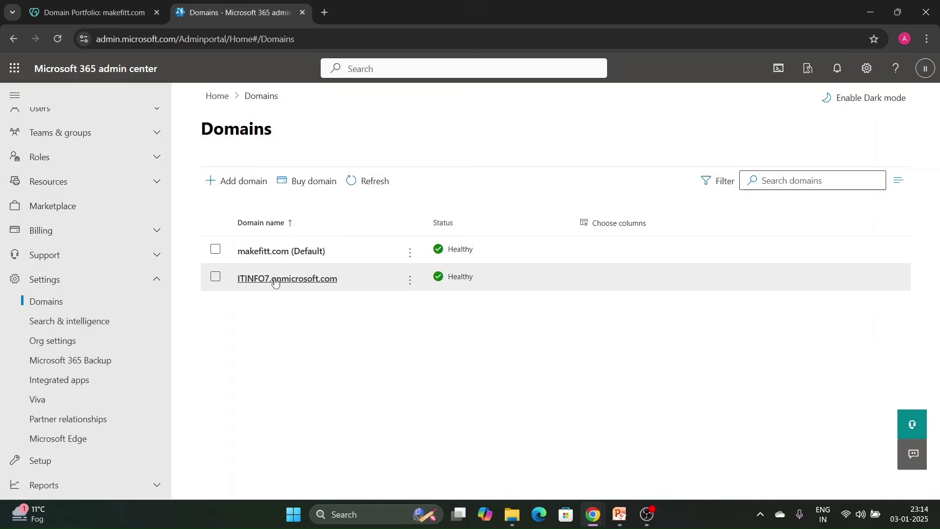
pyautogui.click(411, 280)
pyautogui.click(355, 405)
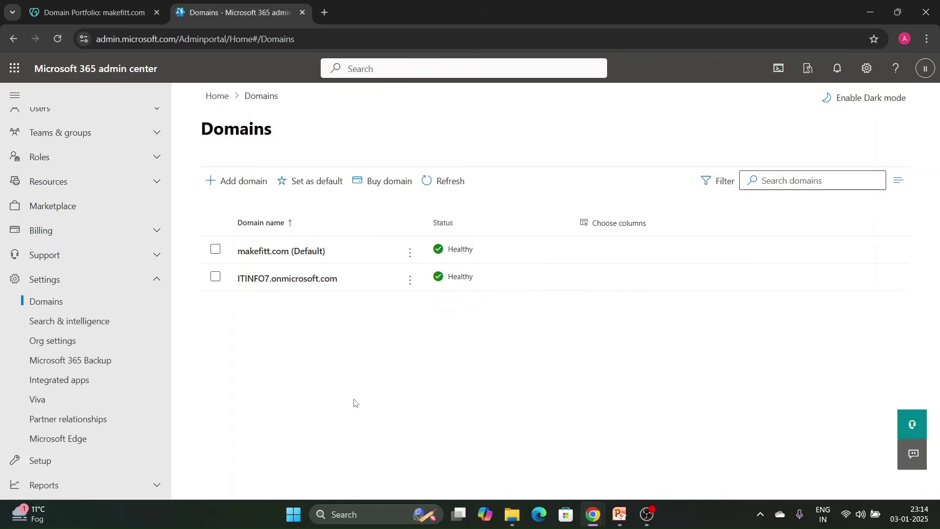
pyautogui.click(410, 252)
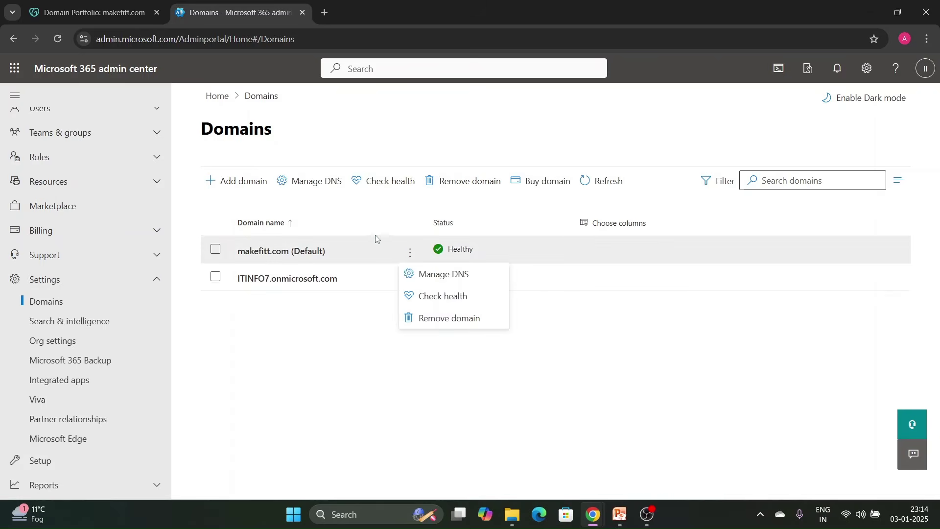
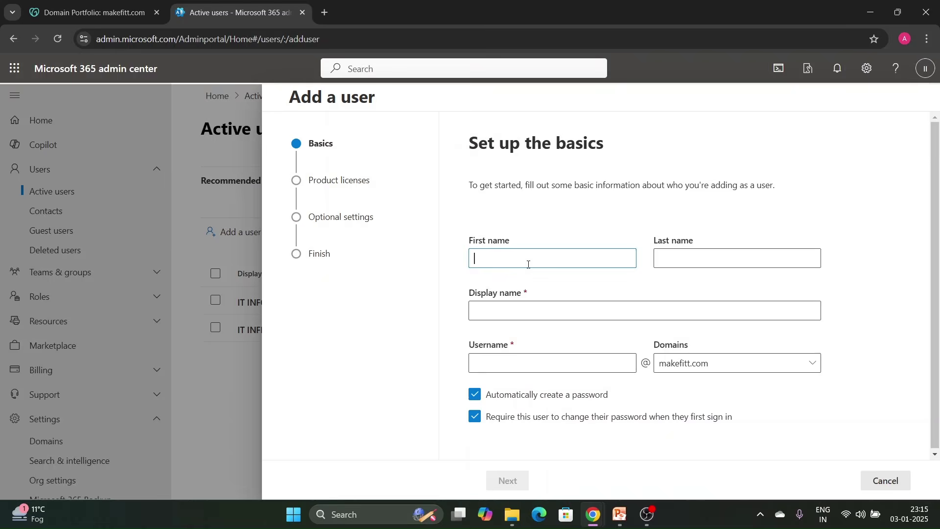
pyautogui.press('Tab')
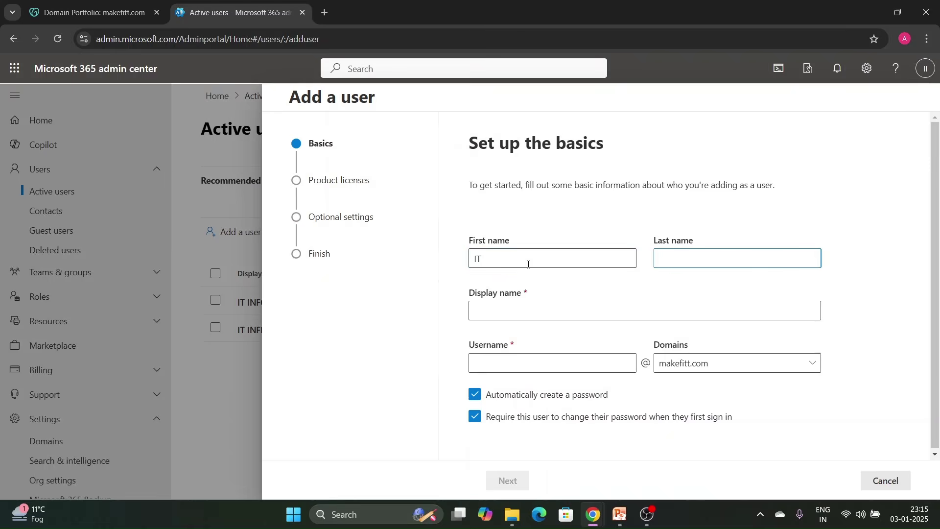
pyautogui.write('DEV')
pyautogui.press('Tab')
pyautogui.press('Tab')
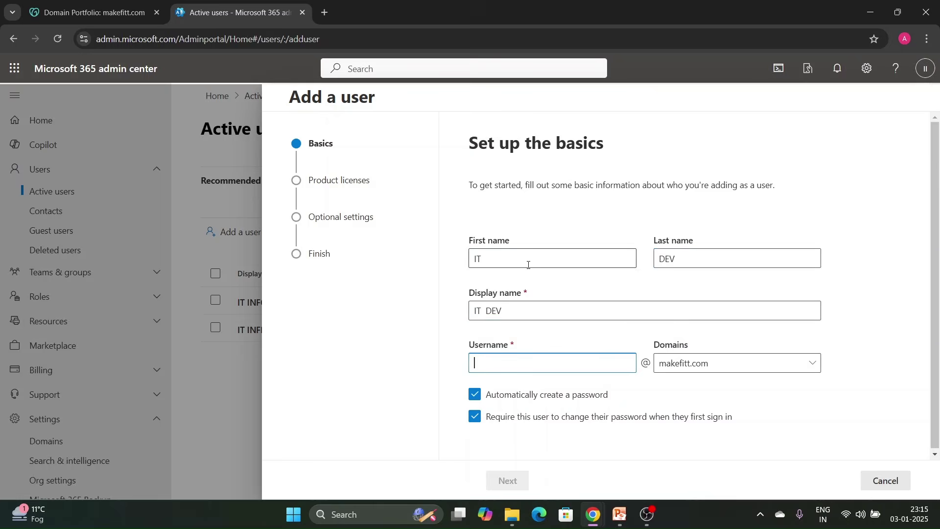
pyautogui.press('Tab')
pyautogui.click(742, 369)
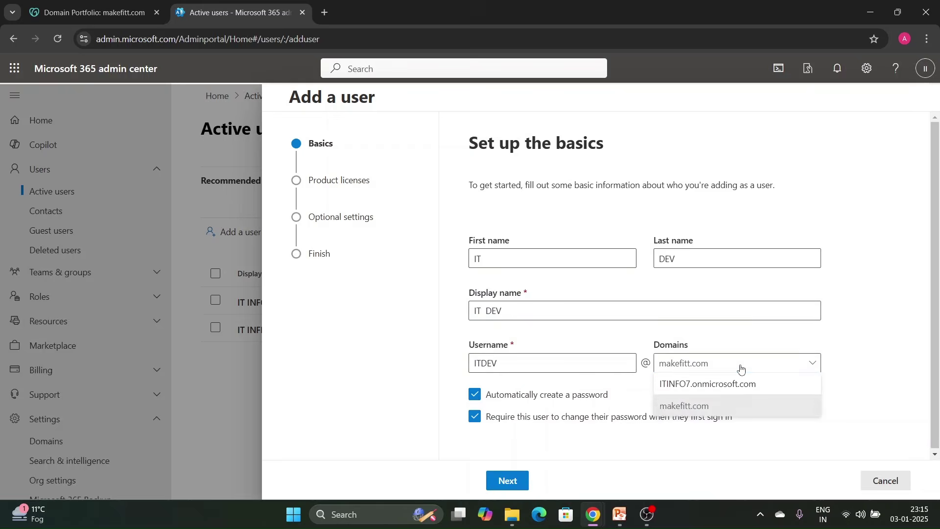
pyautogui.click(840, 334)
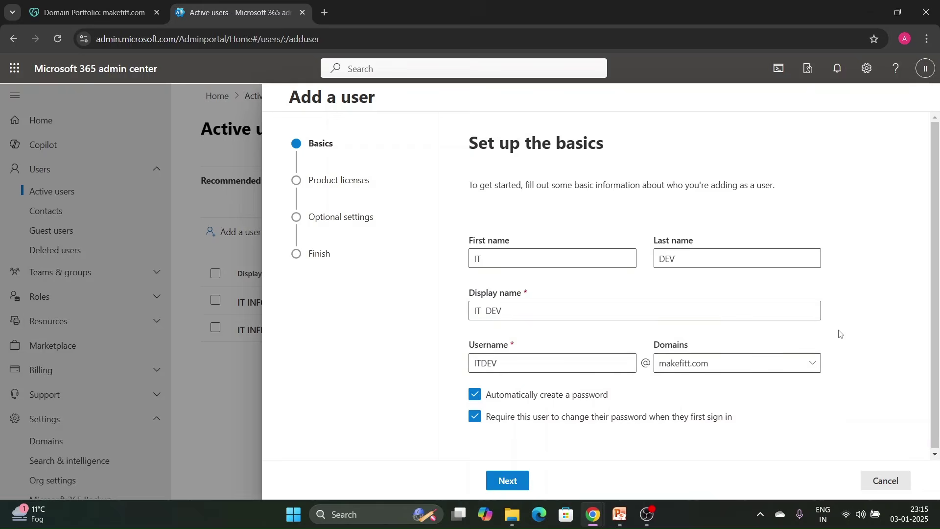
pyautogui.click(768, 369)
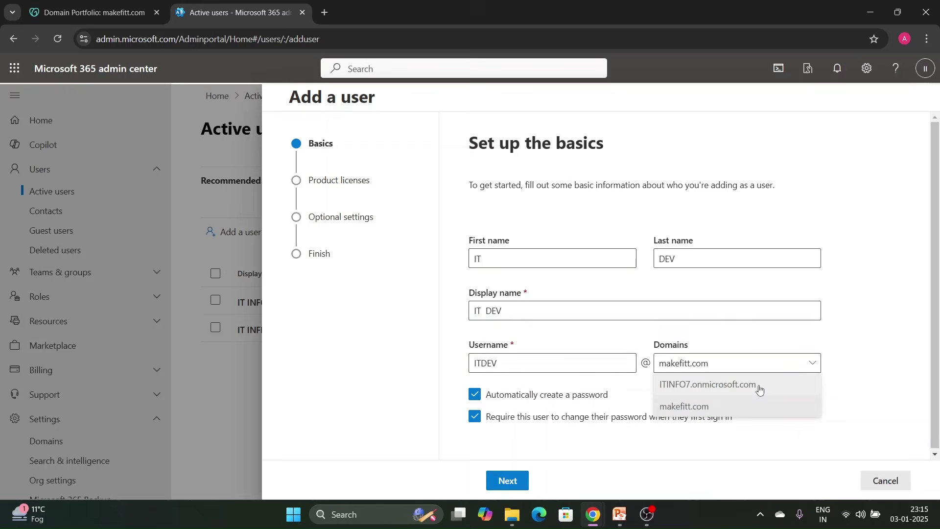
pyautogui.click(915, 337)
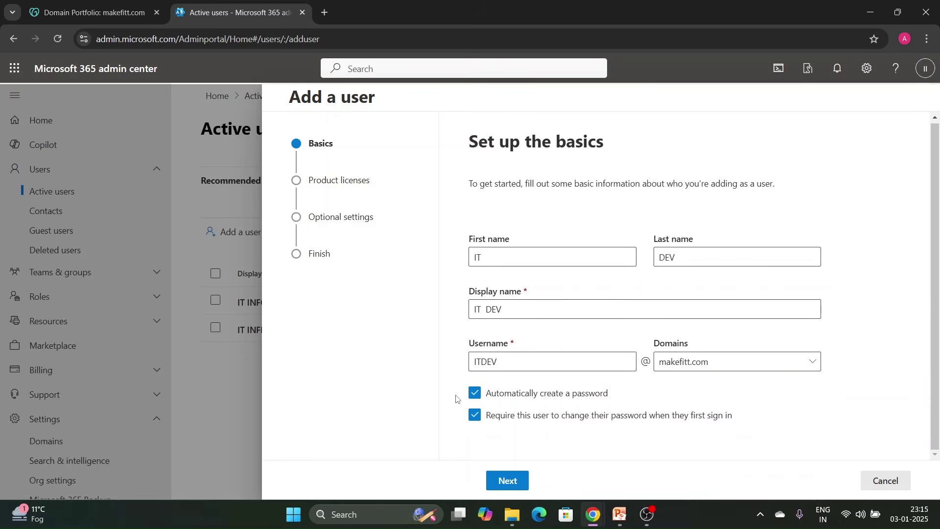
# Switch to a manual password, enter a strong custom password, and continue to licenses.
pyautogui.click(473, 394)
pyautogui.scroll(-2, 540, 390)
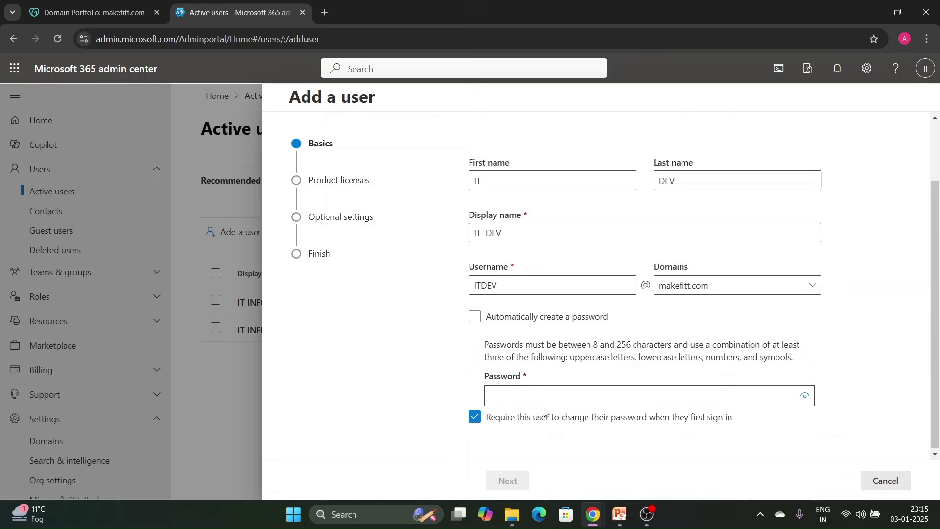
pyautogui.click(541, 390)
pyautogui.write('•••••••••')
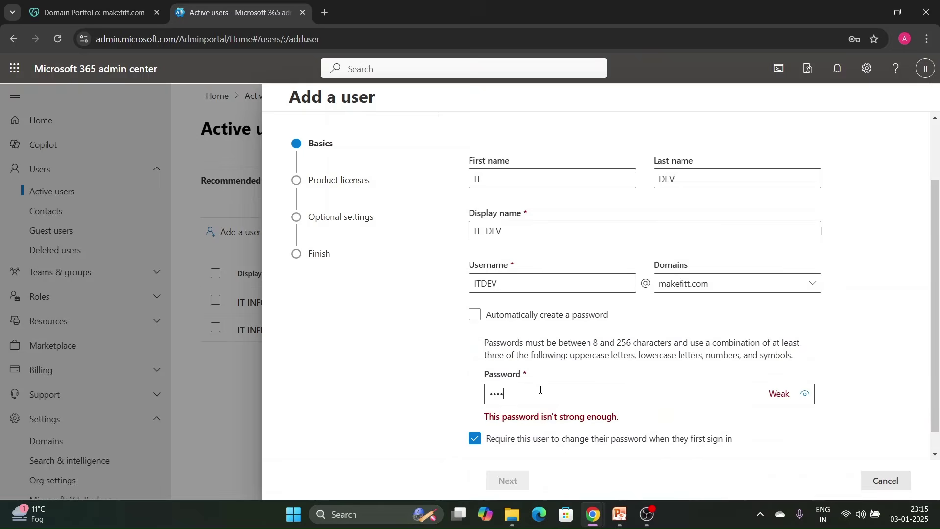
pyautogui.write('•••')
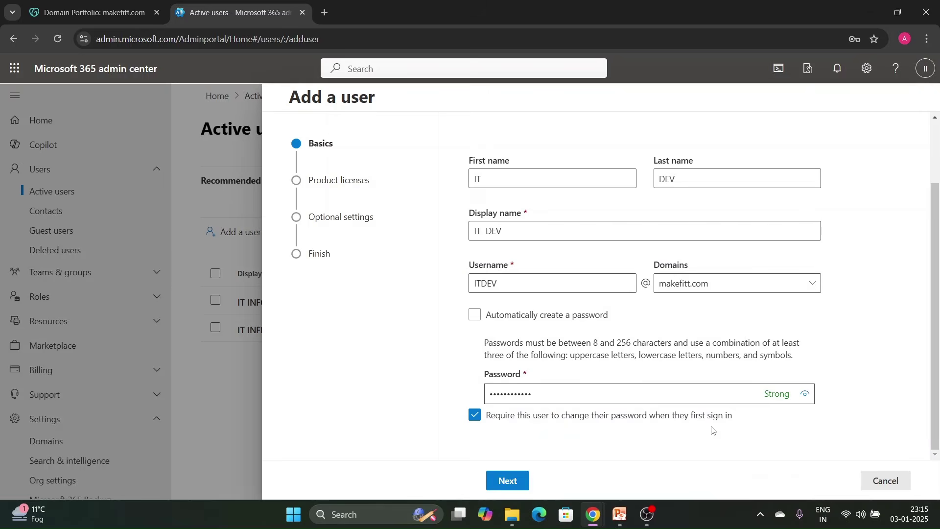
pyautogui.click(510, 481)
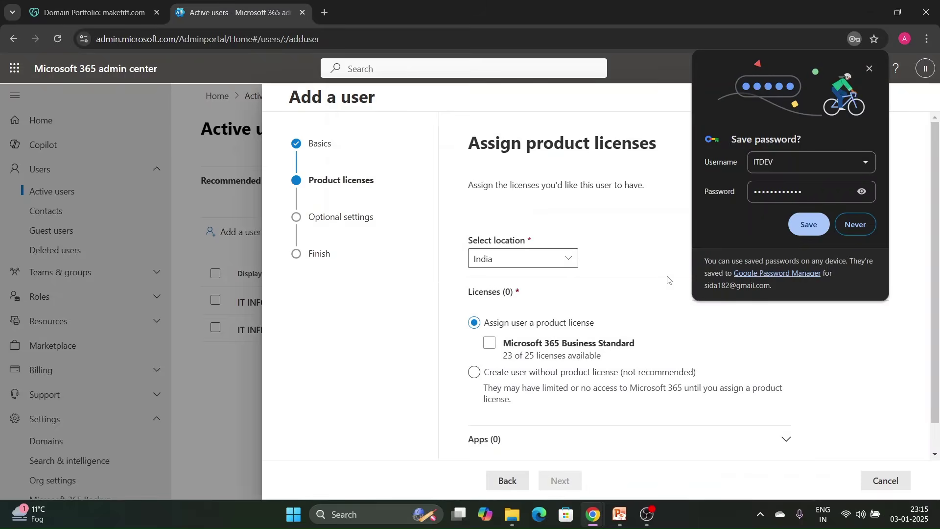
# Assign IT DEV the Microsoft 365 Business Standard license.
pyautogui.click(856, 224)
pyautogui.scroll(-1, 567, 317)
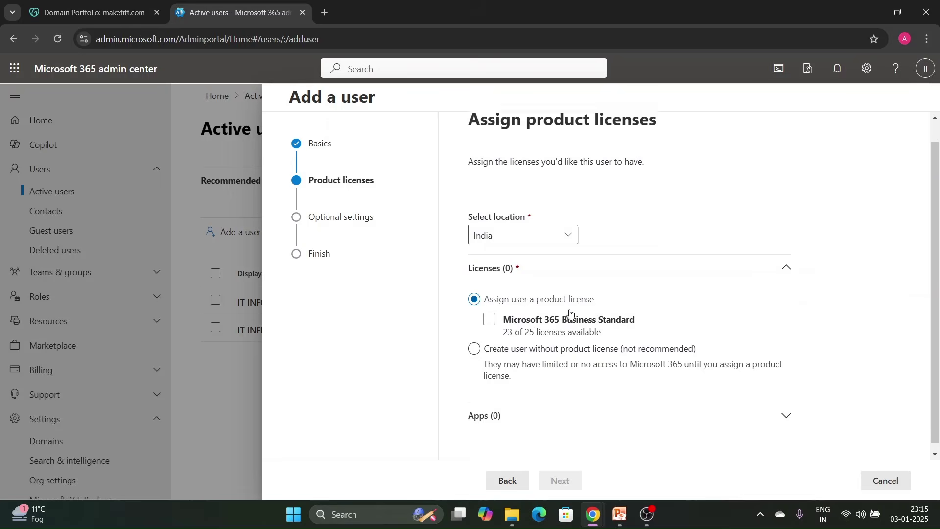
pyautogui.click(492, 313)
pyautogui.click(491, 314)
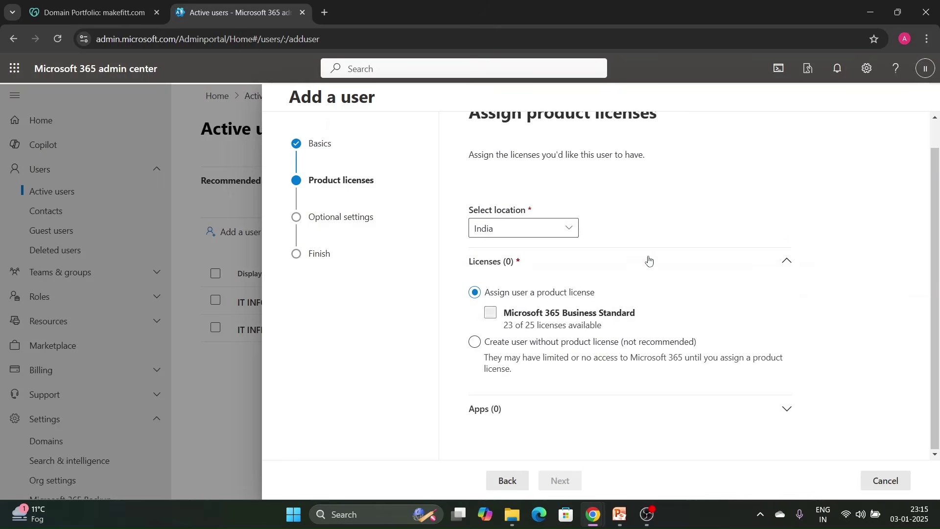
pyautogui.click(491, 313)
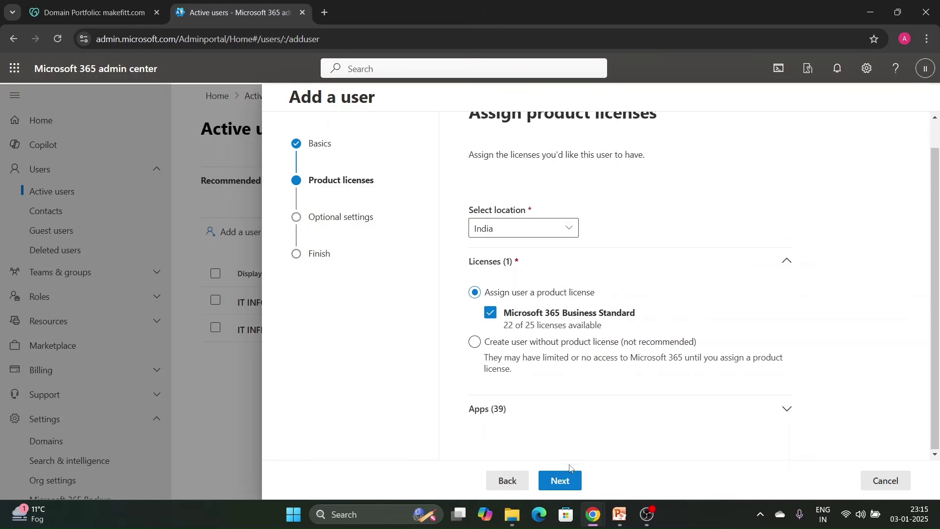
pyautogui.click(570, 483)
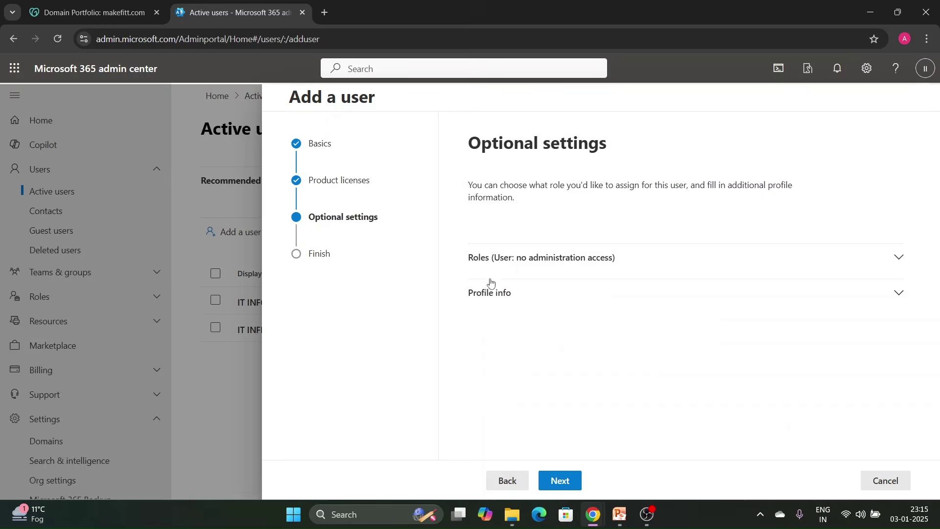
# Review roles, leaving no admin access, and finish adding IT DEV.
pyautogui.click(525, 265)
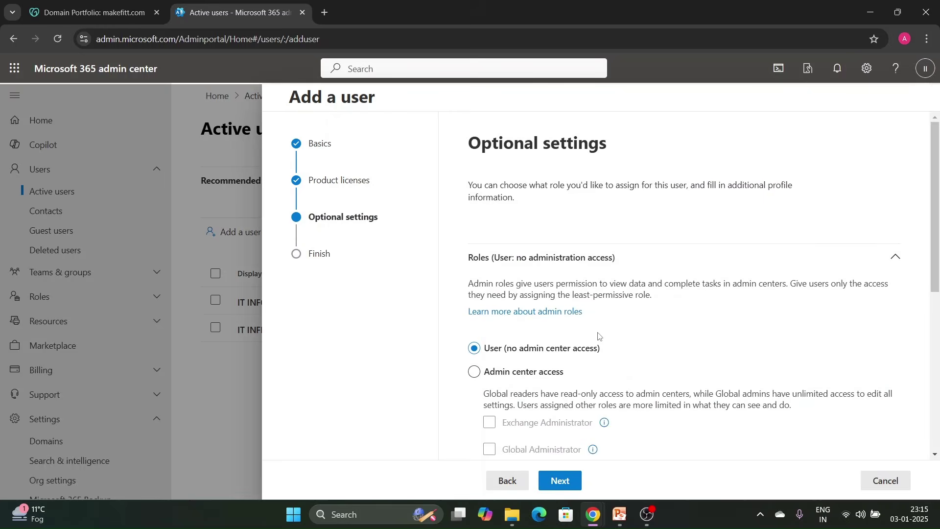
pyautogui.scroll(-3, 598, 309)
pyautogui.scroll(3, 597, 314)
pyautogui.click(554, 479)
pyautogui.scroll(-3, 591, 343)
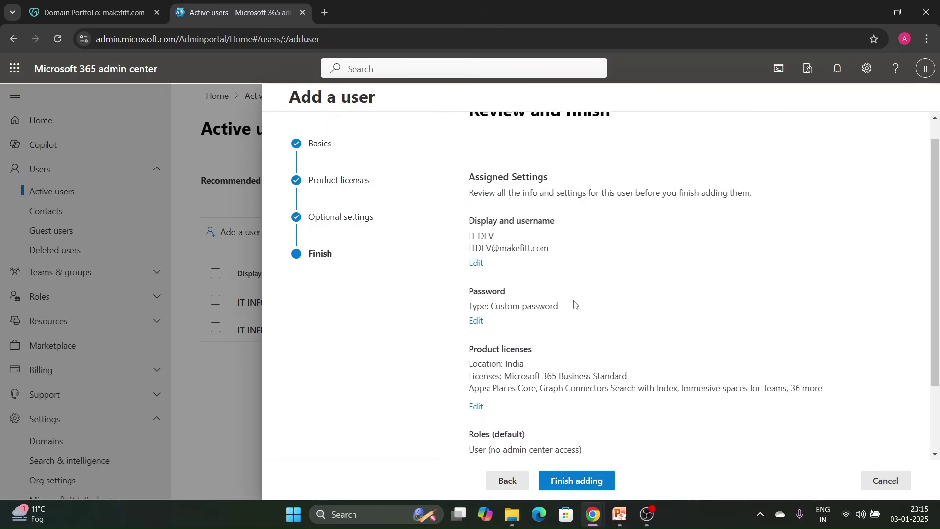
pyautogui.click(579, 479)
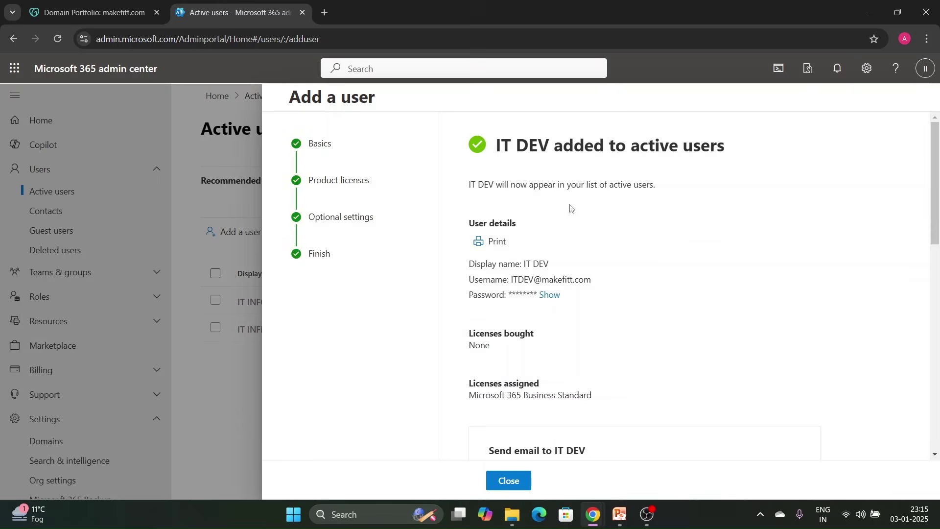
# Close the completed IT DEV wizard and return to Active users, listing IT INFO and IT INFRA.
pyautogui.scroll(-6, 571, 209)
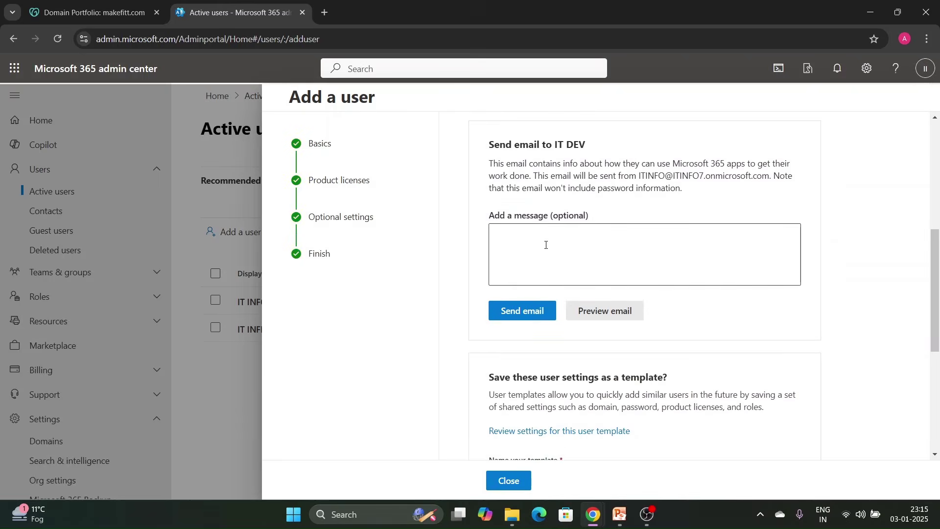
pyautogui.moveTo(557, 145); pyautogui.dragTo(608, 146)
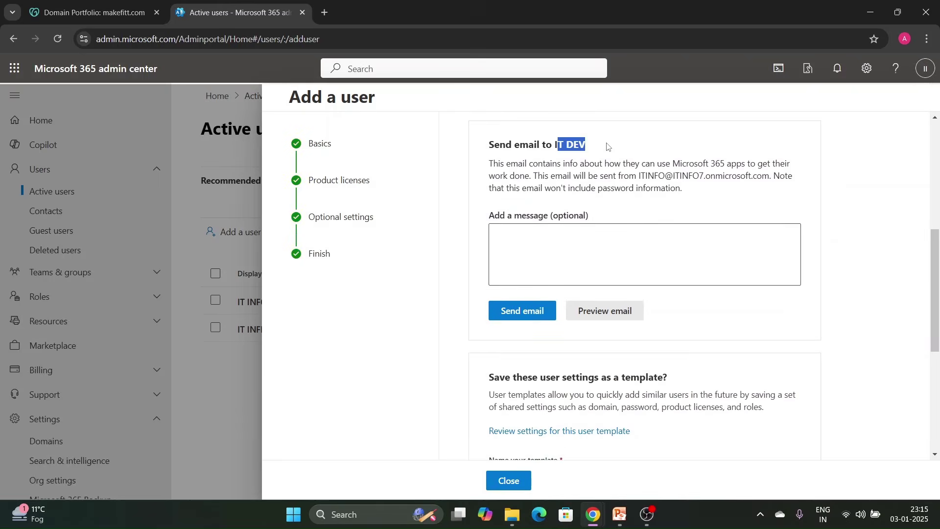
pyautogui.click(604, 242)
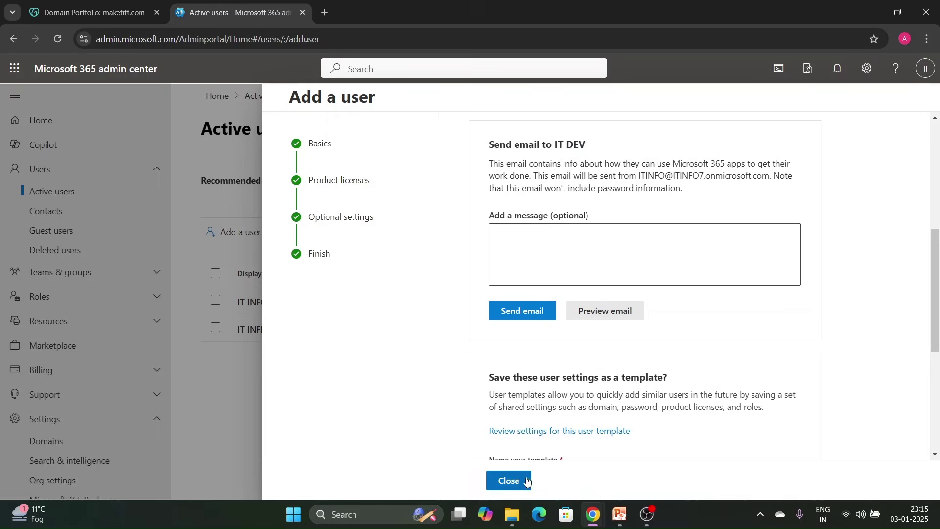
pyautogui.click(520, 481)
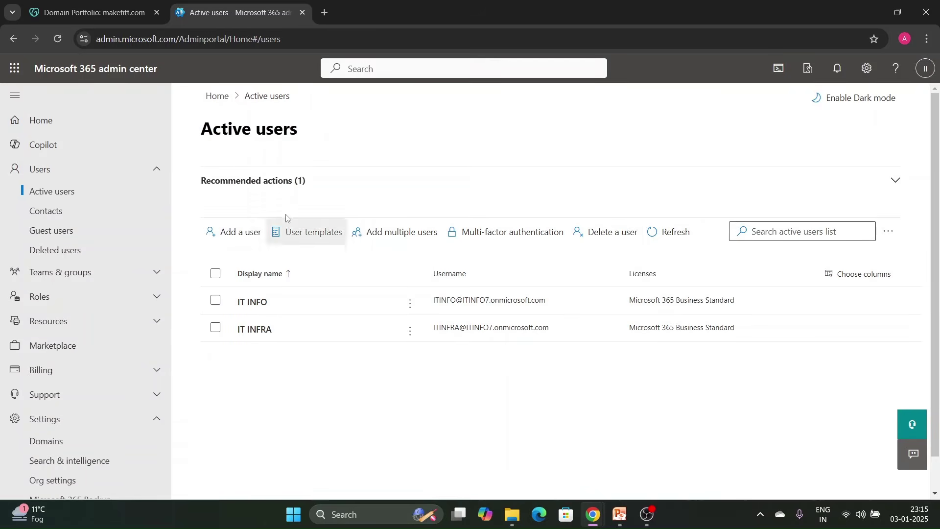
pyautogui.click(656, 233)
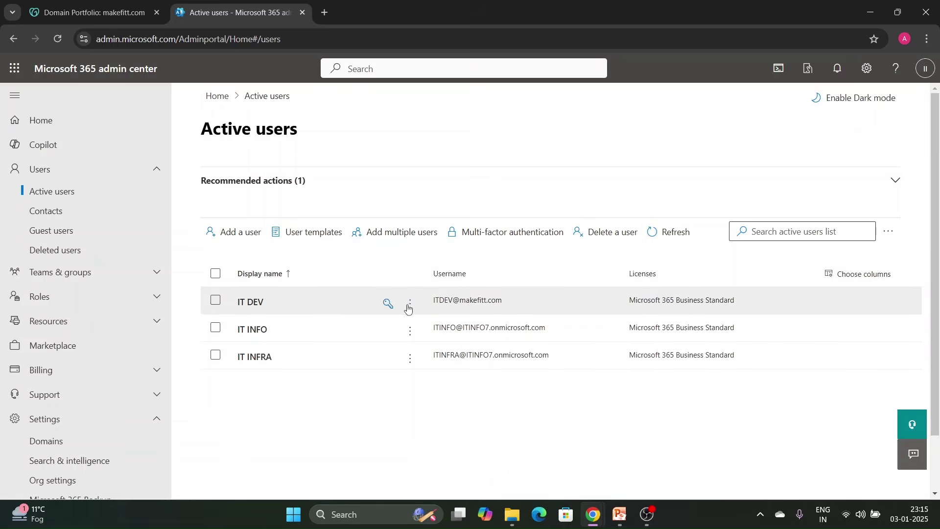
pyautogui.scroll(-2, 431, 302)
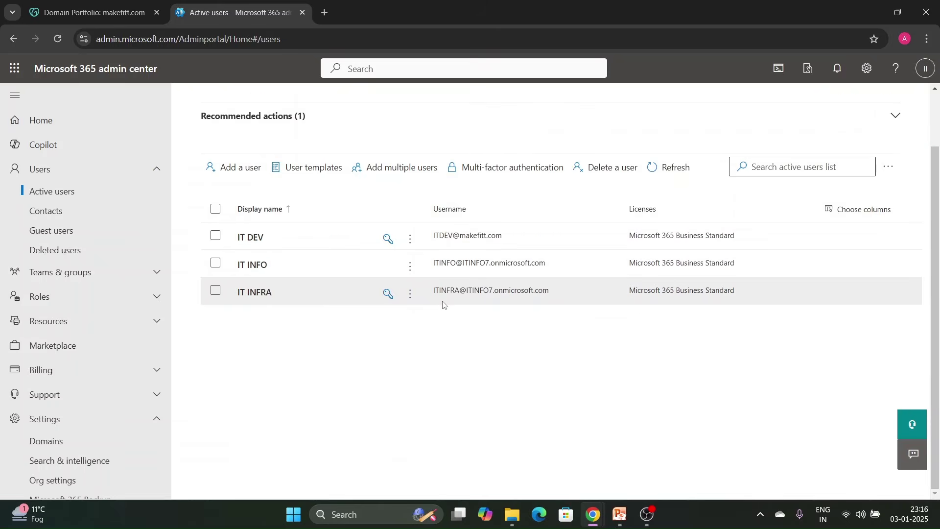
pyautogui.click(446, 237)
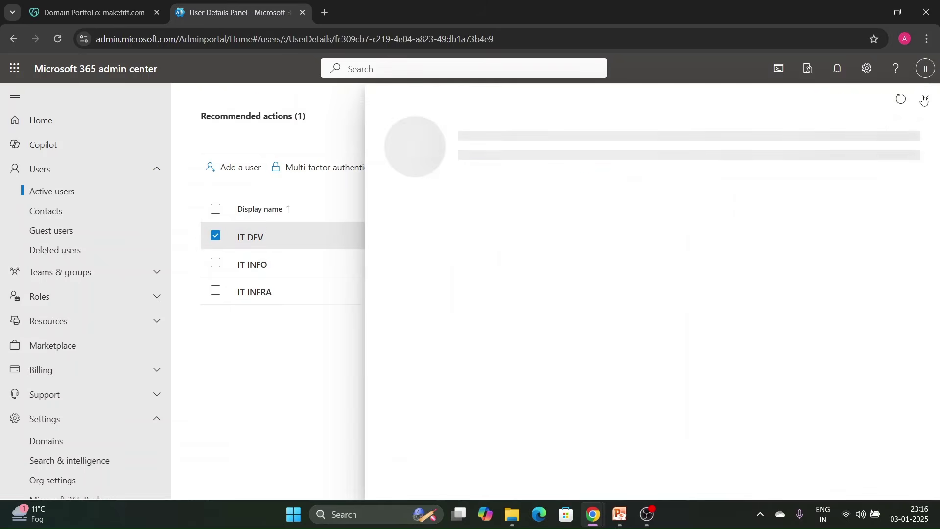
pyautogui.click(925, 99)
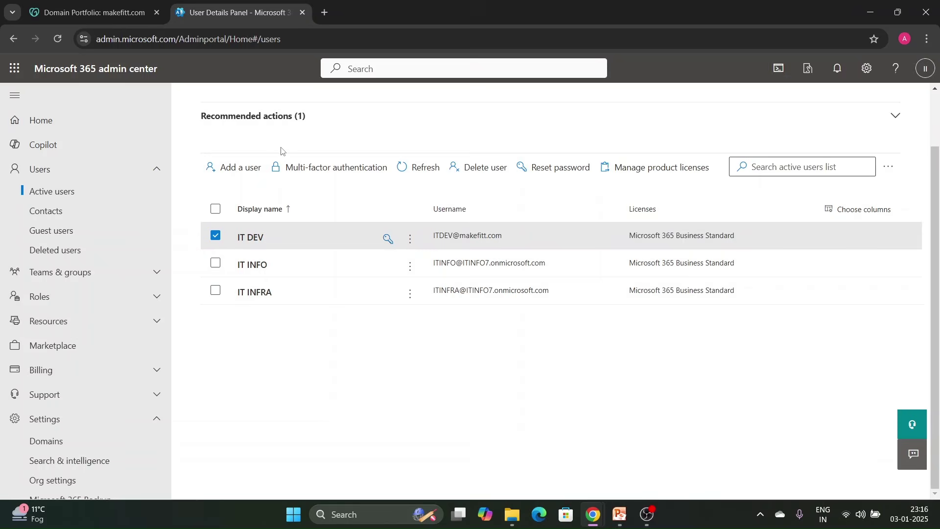
pyautogui.click(119, 14)
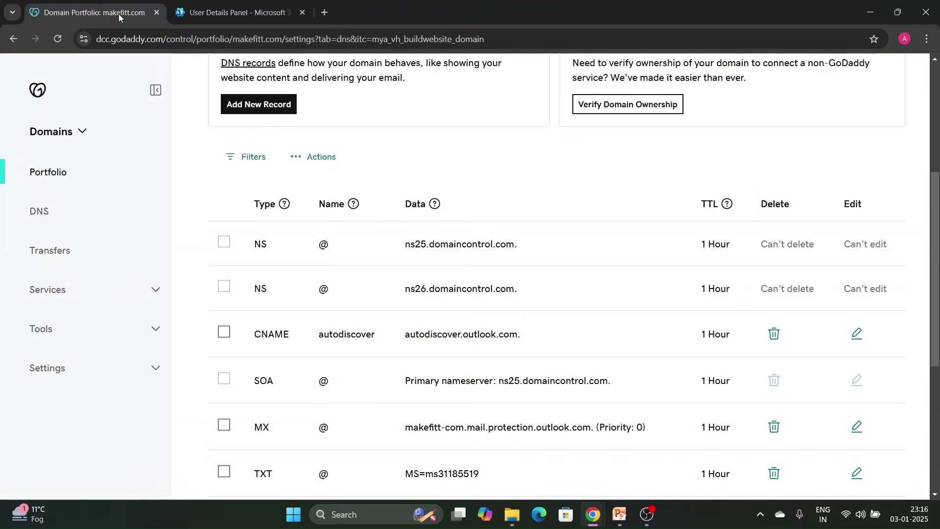
pyautogui.click(284, 204)
pyautogui.click(319, 89)
pyautogui.click(236, 12)
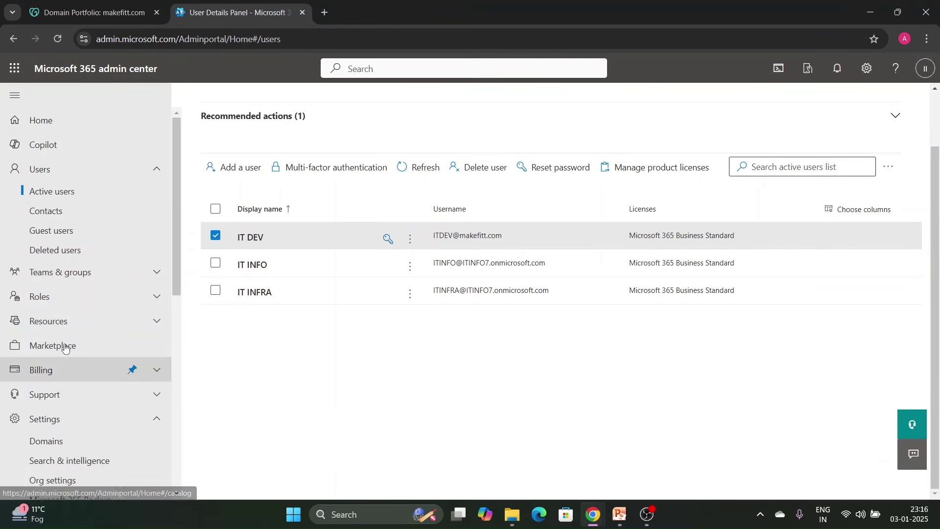
pyautogui.scroll(-1, 98, 317)
pyautogui.scroll(-1, 98, 317)
# Make ITINFO7.onmicrosoft.com the default domain, then begin removing makefitt.com.
pyautogui.click(98, 380)
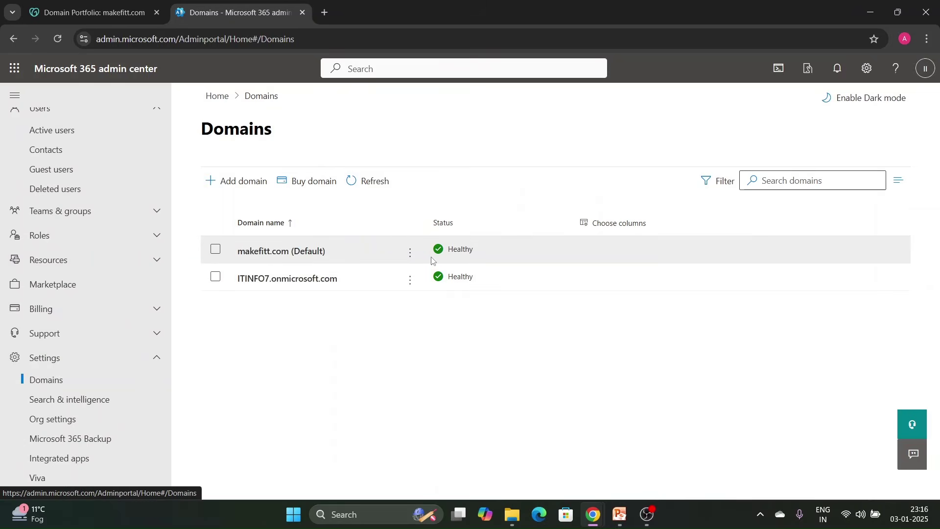
pyautogui.click(410, 285)
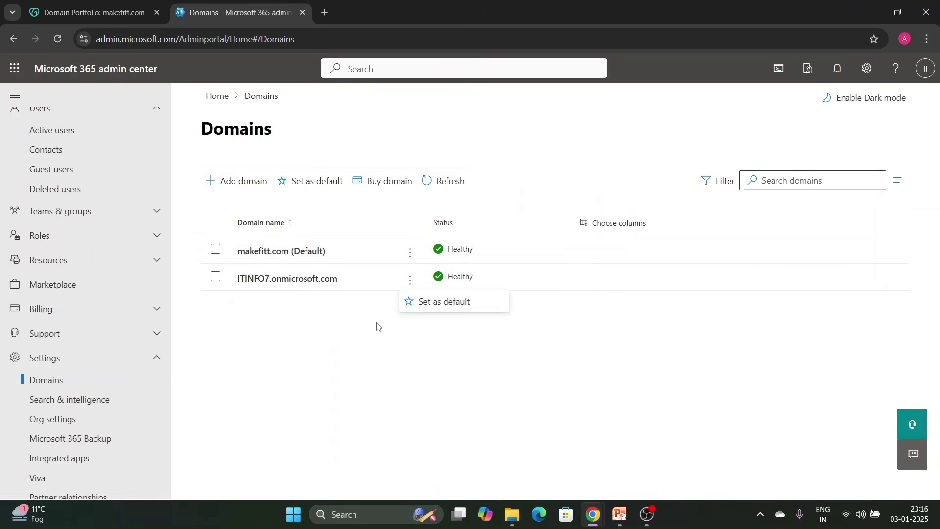
pyautogui.click(443, 309)
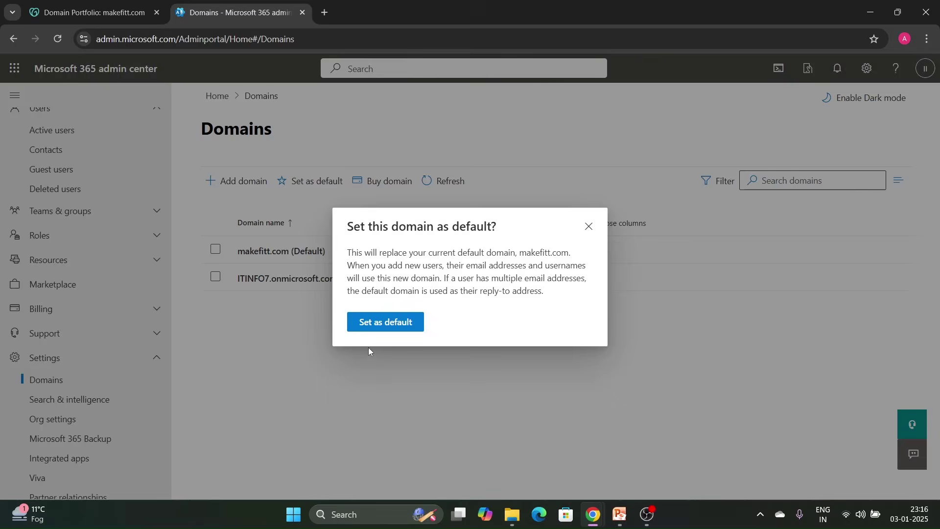
pyautogui.click(373, 325)
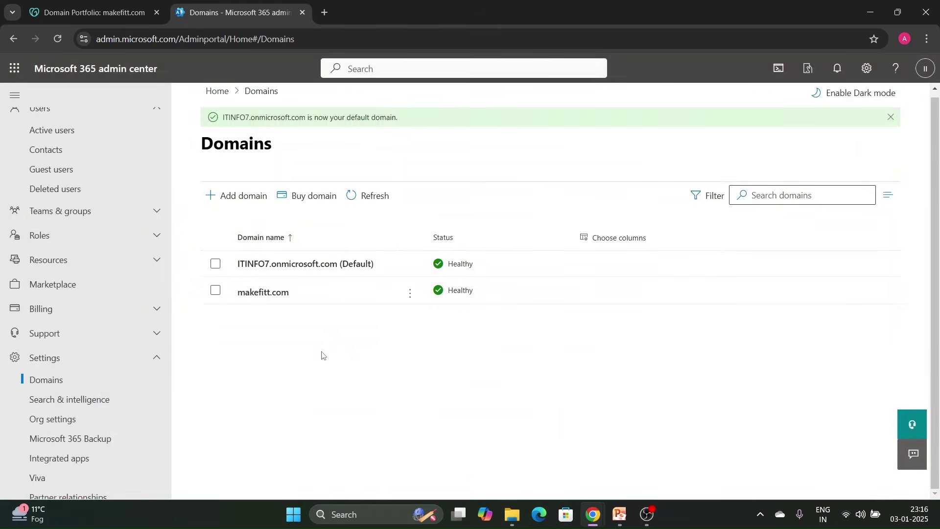
pyautogui.click(411, 295)
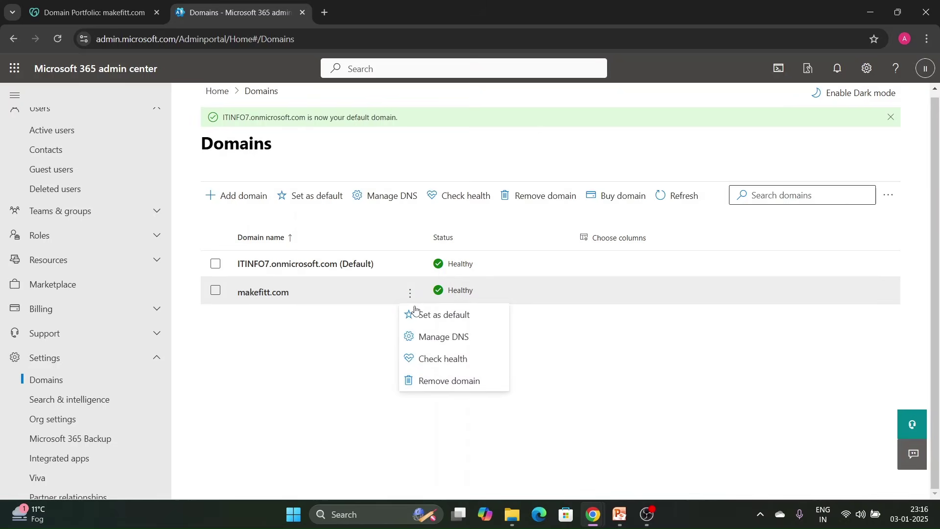
pyautogui.click(452, 382)
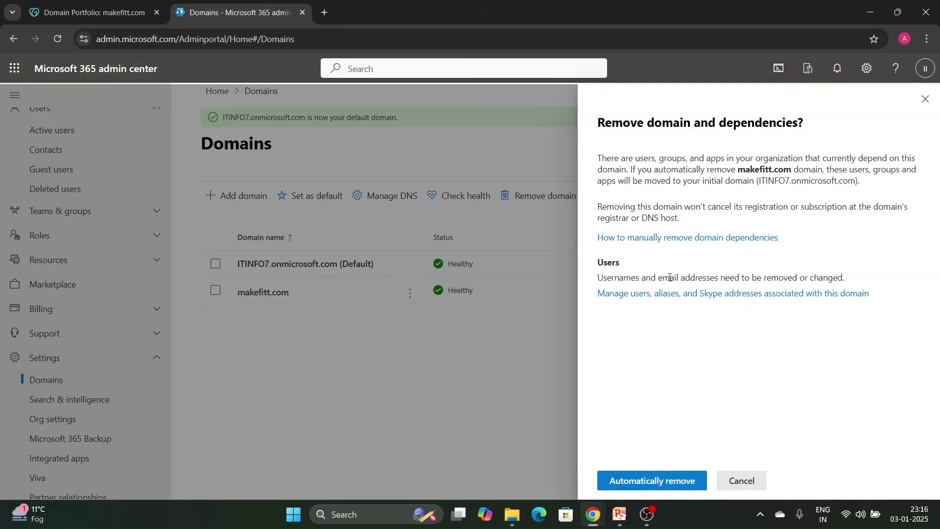
# Automatically remove makefitt.com and its dependencies, reloading Domains until removal shows in progress.
pyautogui.click(666, 489)
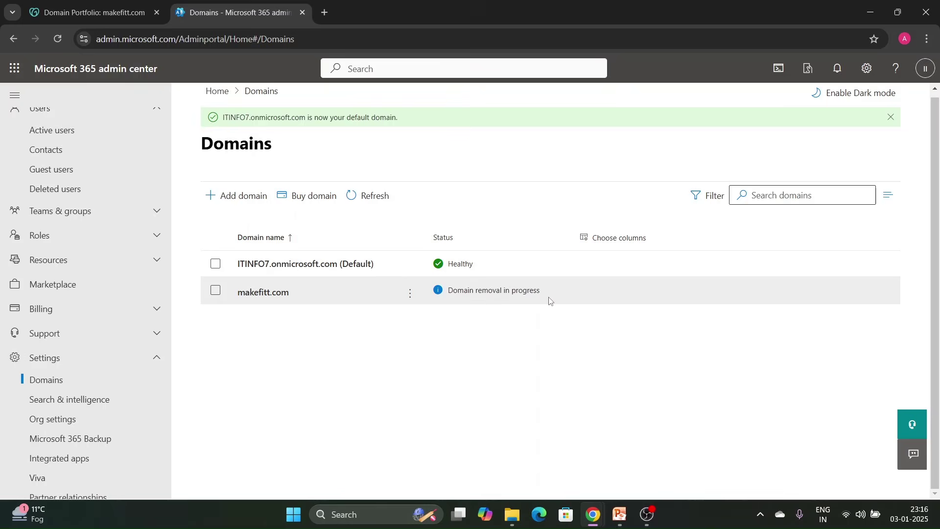
pyautogui.click(57, 39)
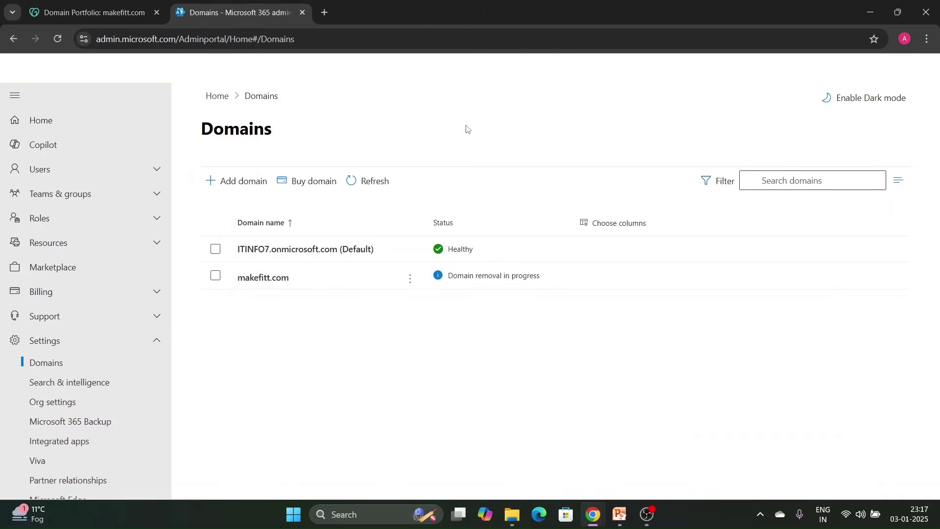
pyautogui.click(57, 38)
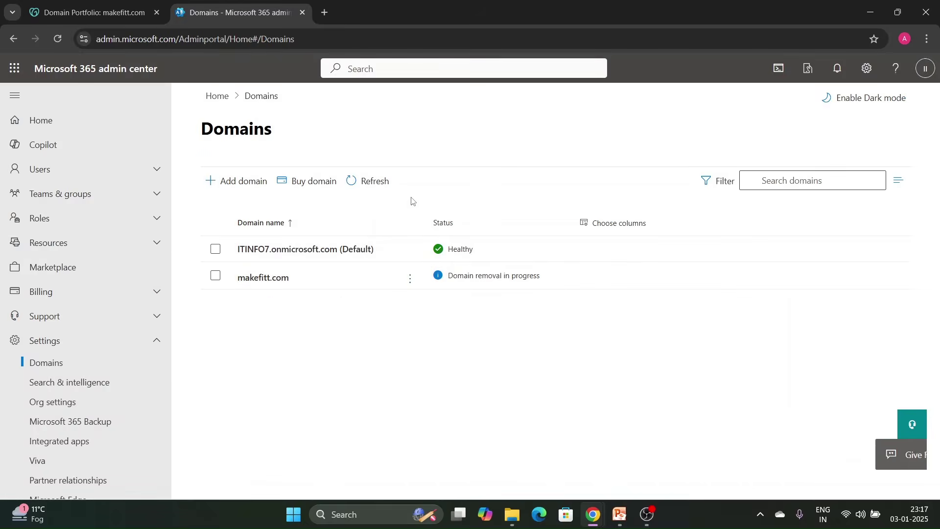
pyautogui.click(57, 39)
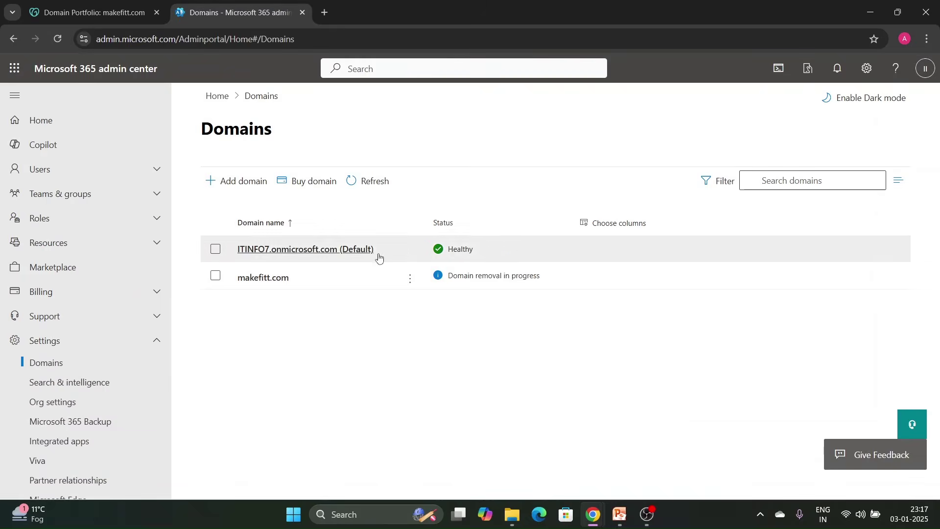
pyautogui.click(410, 280)
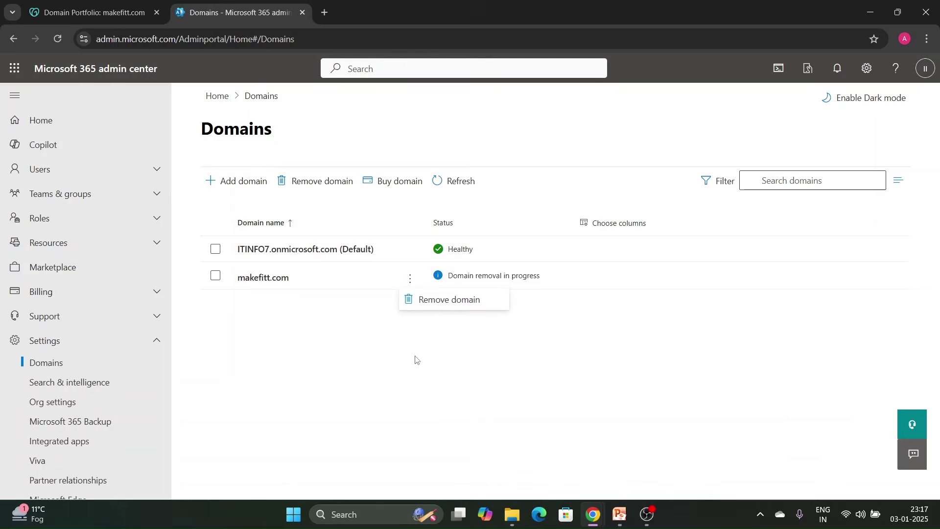
pyautogui.click(444, 301)
pyautogui.click(639, 479)
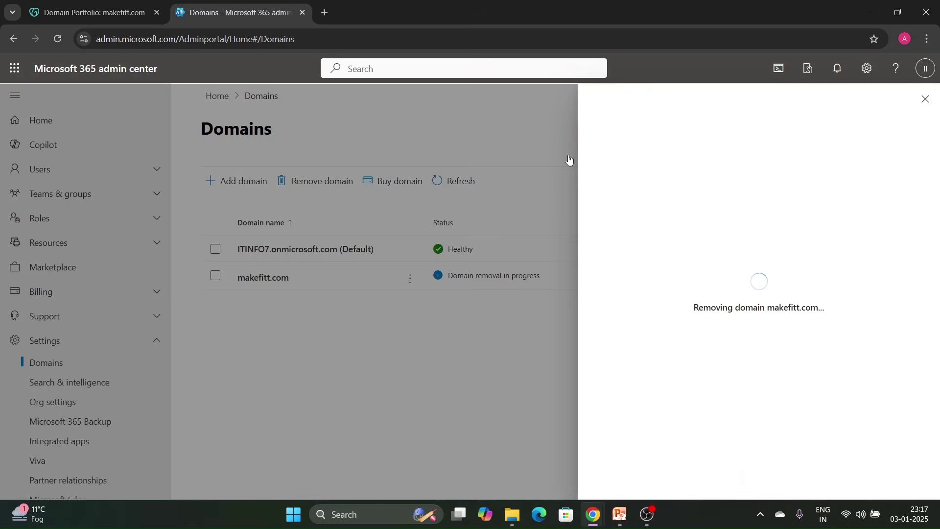
pyautogui.click(570, 160)
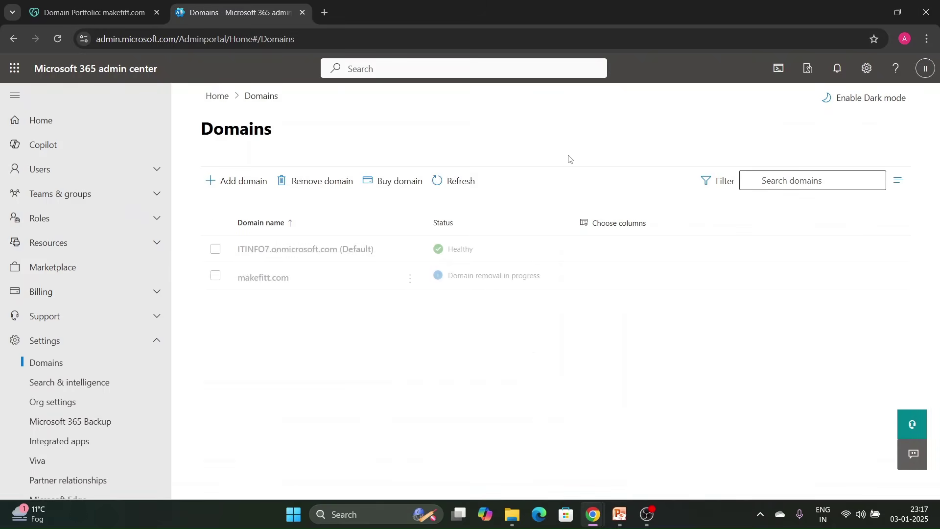
pyautogui.click(57, 38)
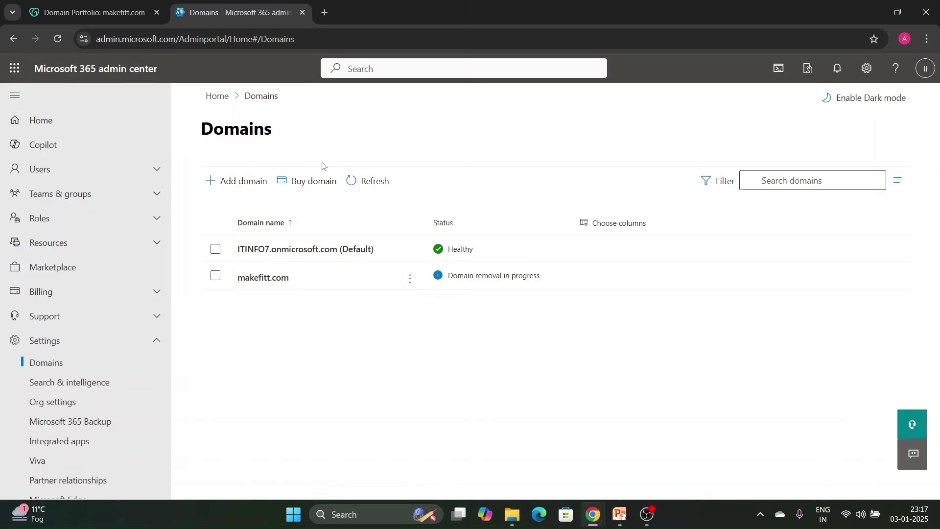
pyautogui.click(364, 181)
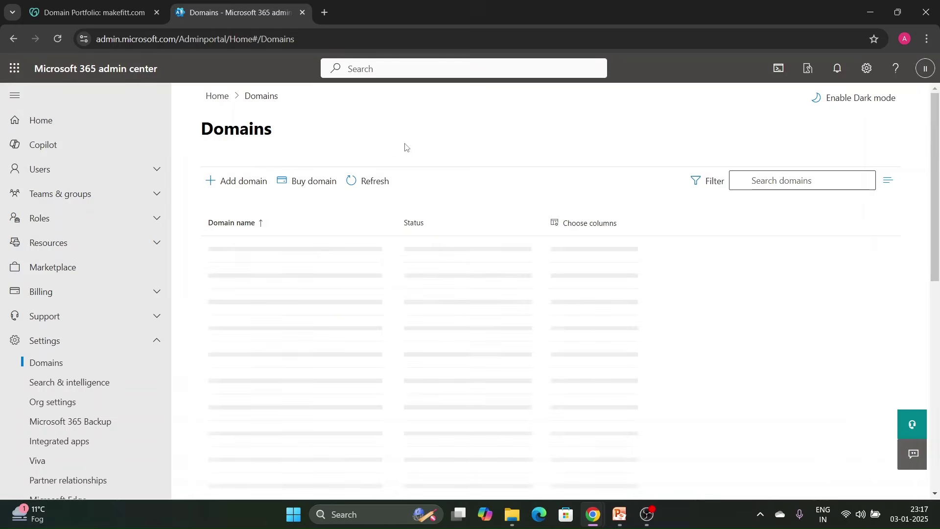
pyautogui.click(389, 180)
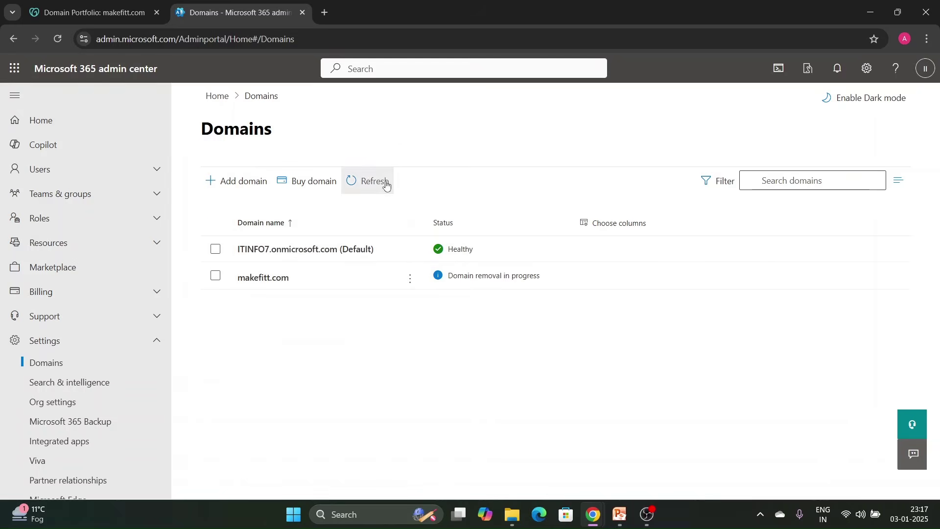
pyautogui.click(387, 182)
pyautogui.click(410, 278)
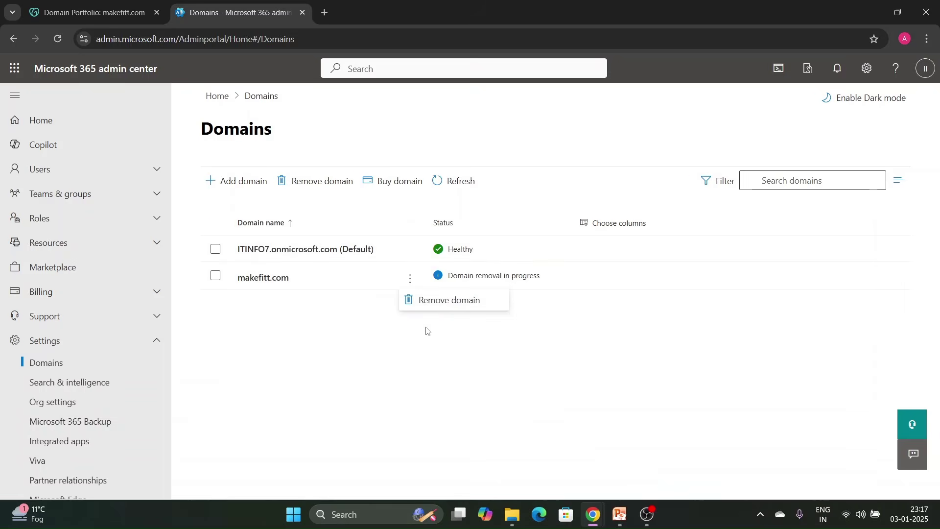
pyautogui.click(431, 305)
pyautogui.click(673, 480)
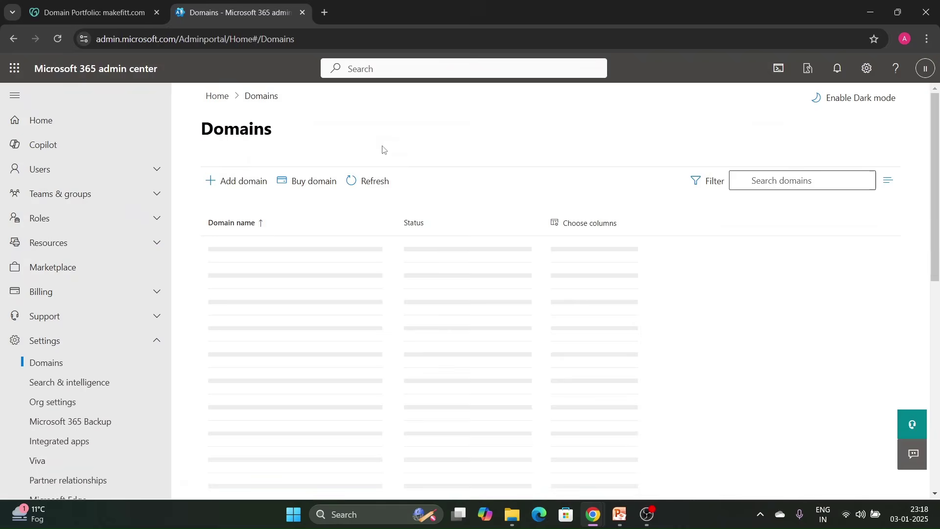
# Recheck GoDaddy's makefitt.com DNS records, then confirm the domain is gone from Domains.
pyautogui.click(140, 20)
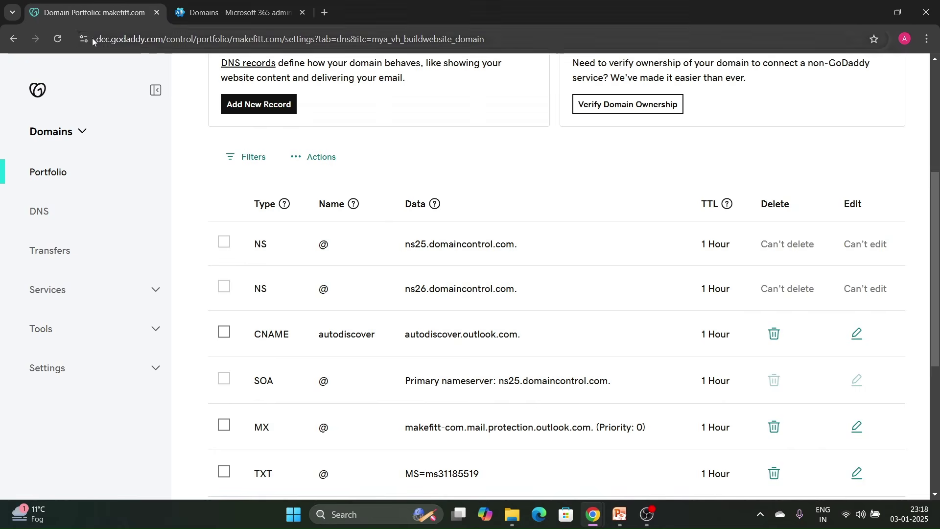
pyautogui.click(59, 38)
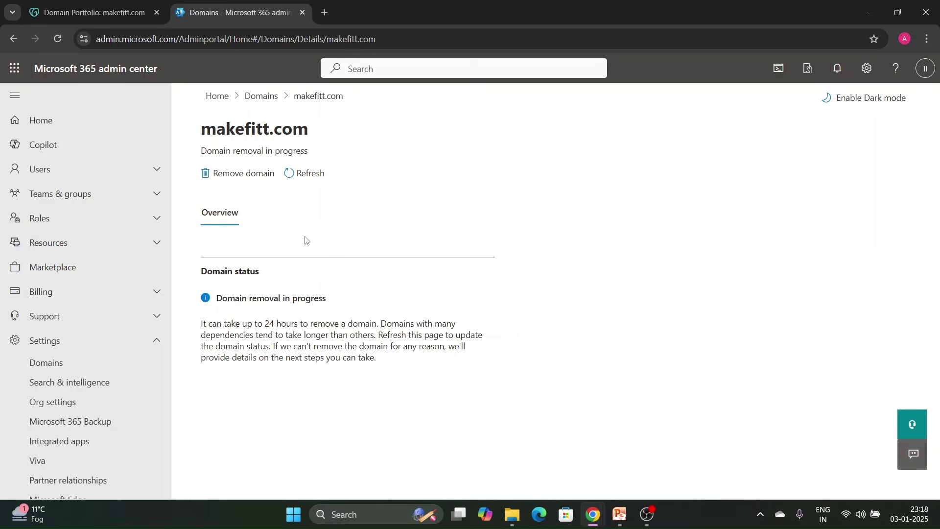
pyautogui.click(261, 97)
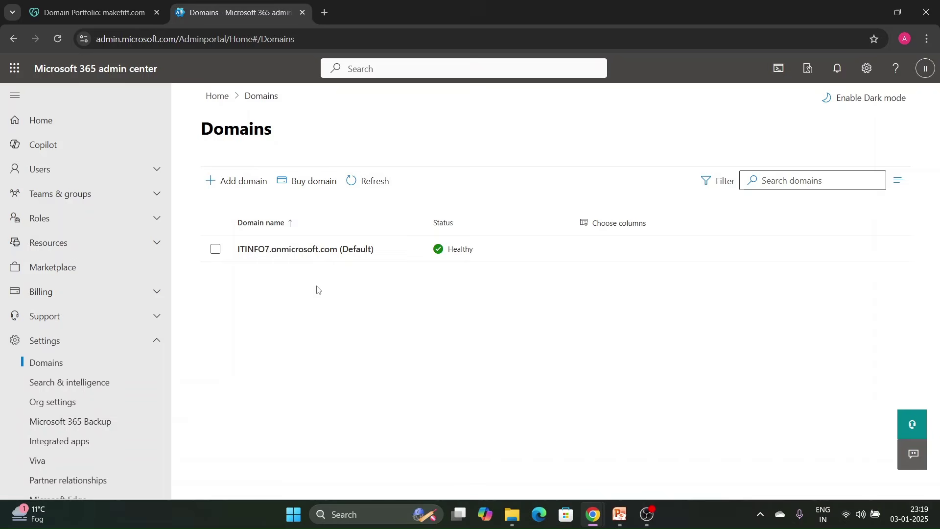
# Play the PowerPoint slide show from slide 8, the Subscribe slide.
pyautogui.click(621, 514)
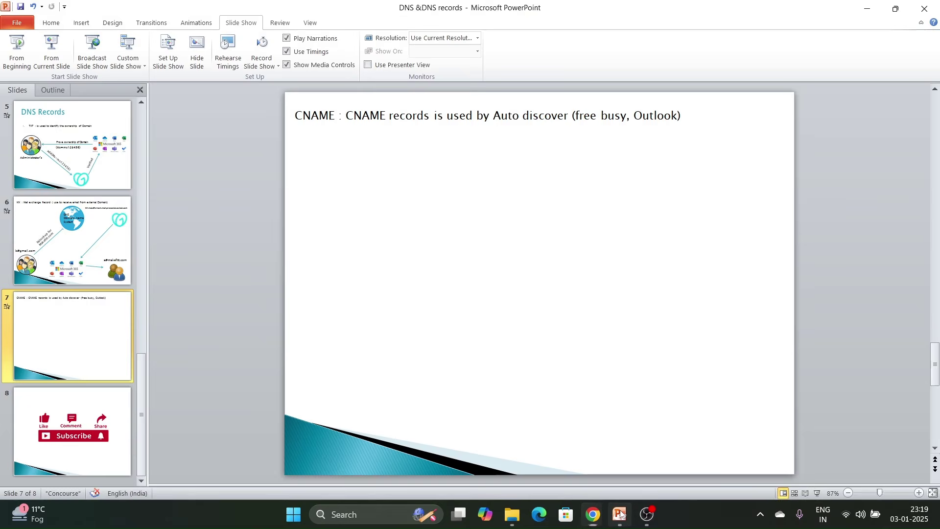
pyautogui.click(119, 474)
pyautogui.click(52, 49)
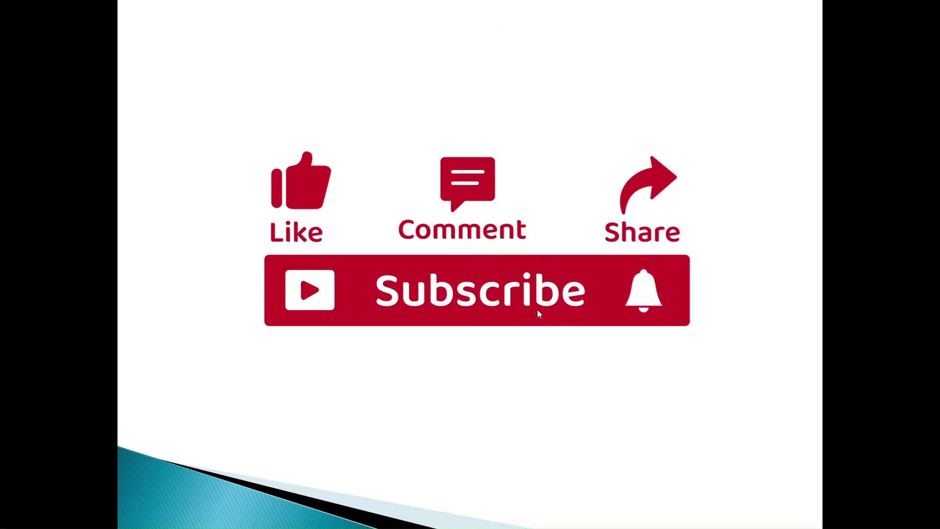